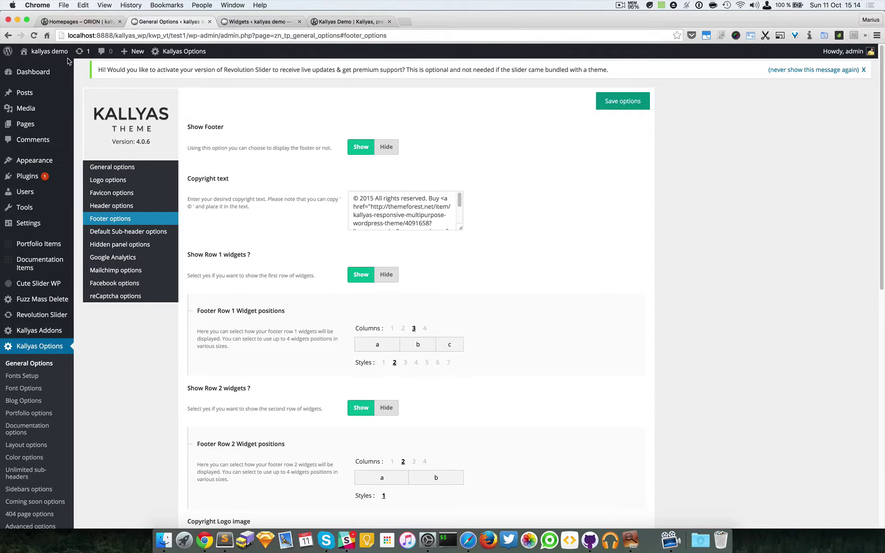
Step: After checking the homepage footer, enlarge the Copyright text box to show its full link markup
left_click(72, 24)
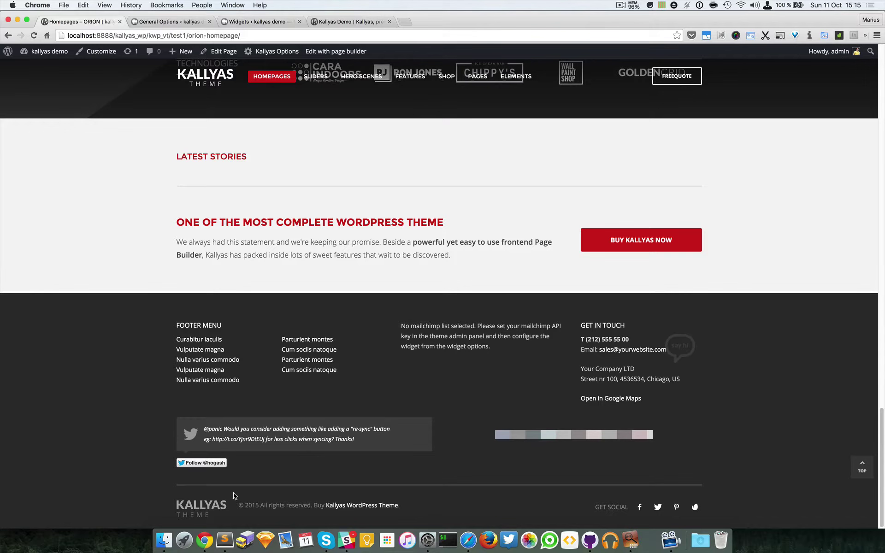
left_click(180, 22)
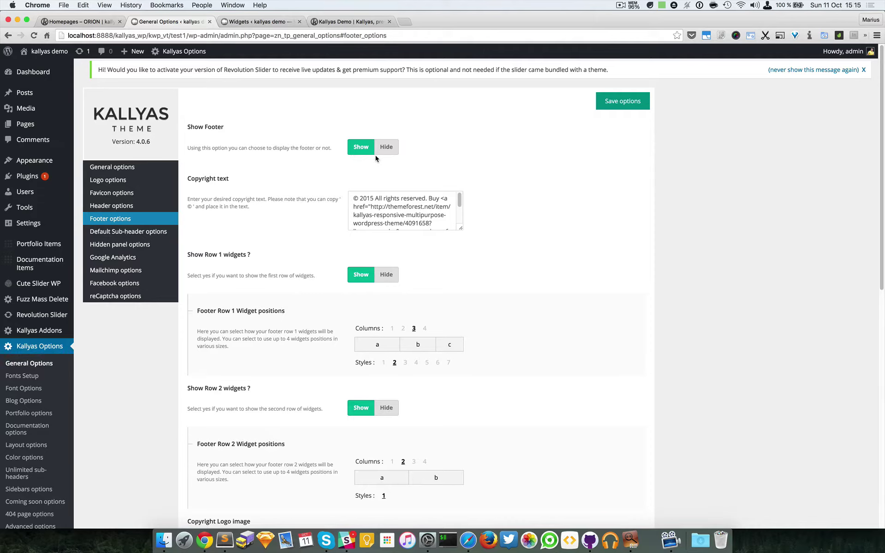
left_click(414, 217)
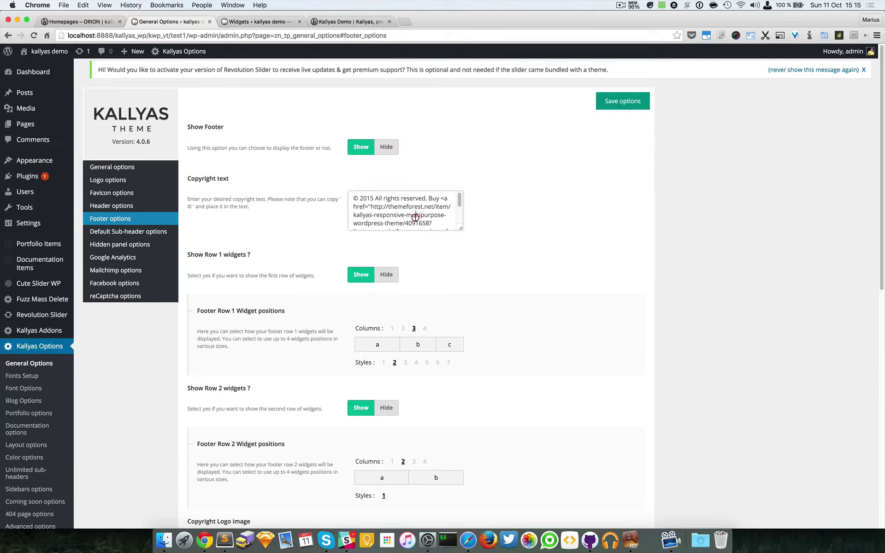
left_click_drag(448, 229, 473, 236)
left_click_drag(521, 255, 519, 259)
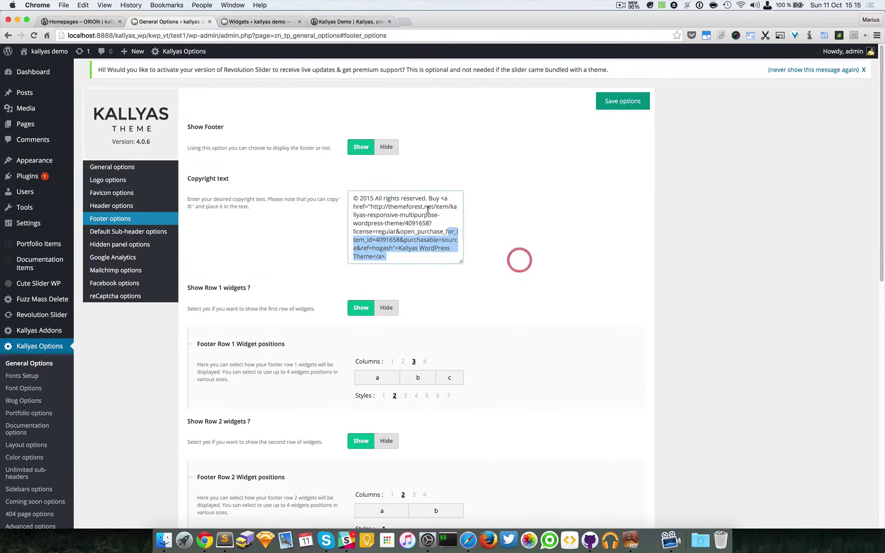
left_click(425, 207)
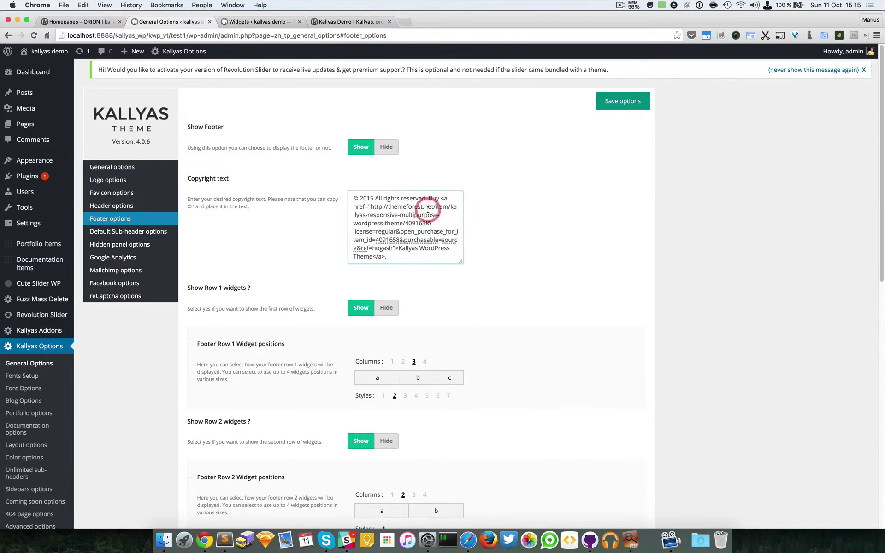
Step: Compare against the homepage footer, then scroll down the footer options page
left_click(73, 22)
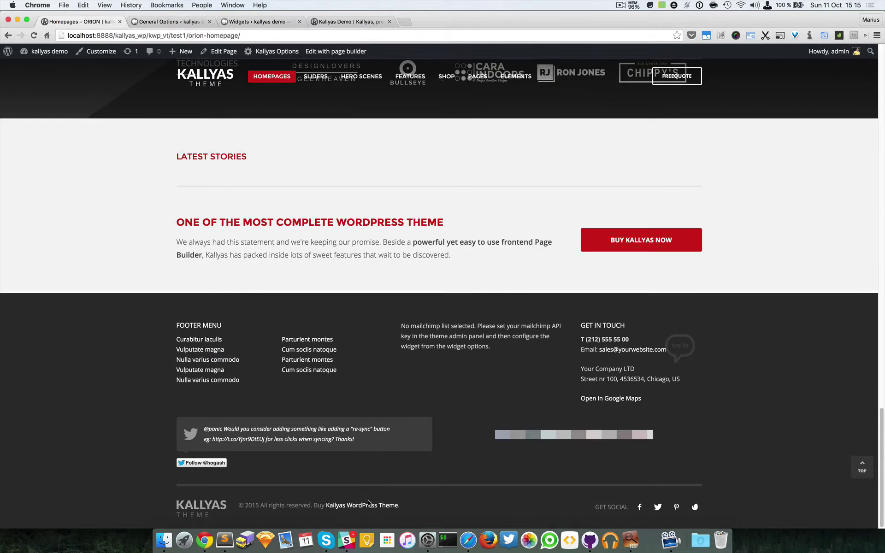
left_click(177, 20)
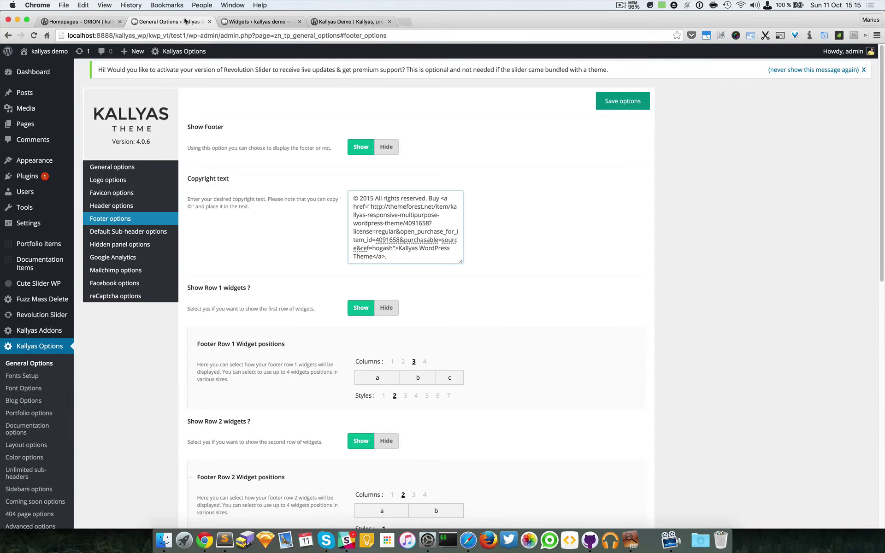
scroll(464, 309, "down", 2)
scroll(465, 309, "down", 3)
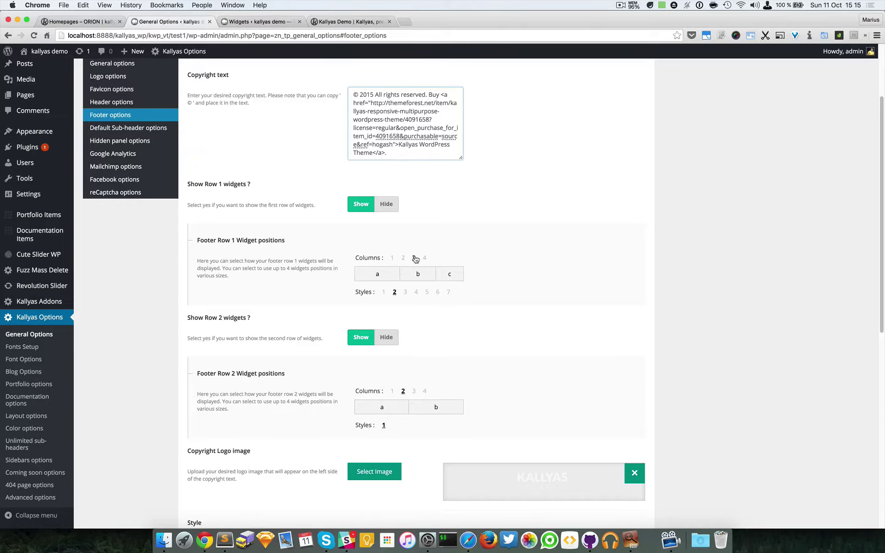
left_click(72, 22)
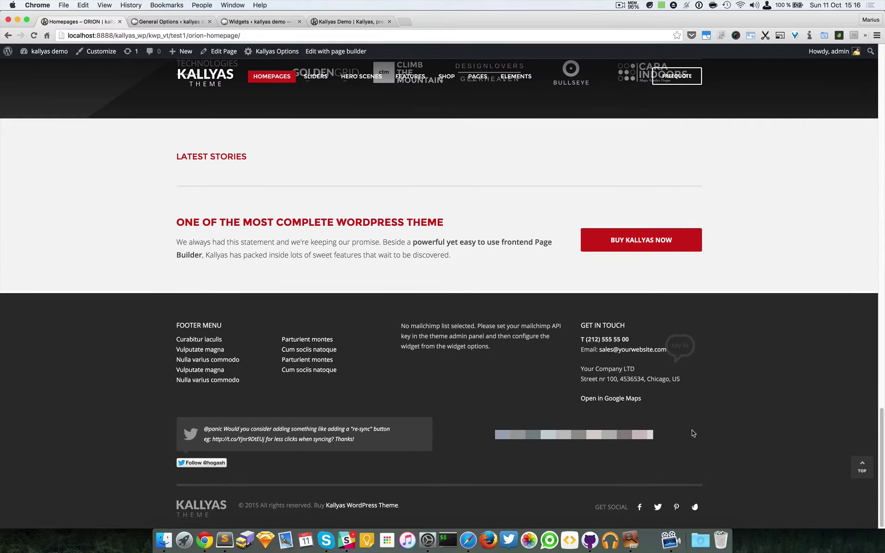
left_click(165, 22)
mouse_move(189, 54)
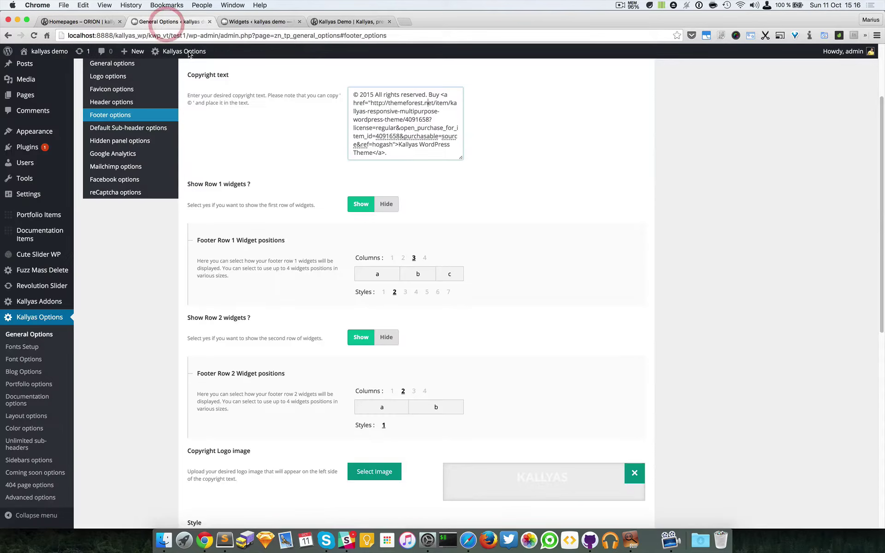
left_click(403, 259)
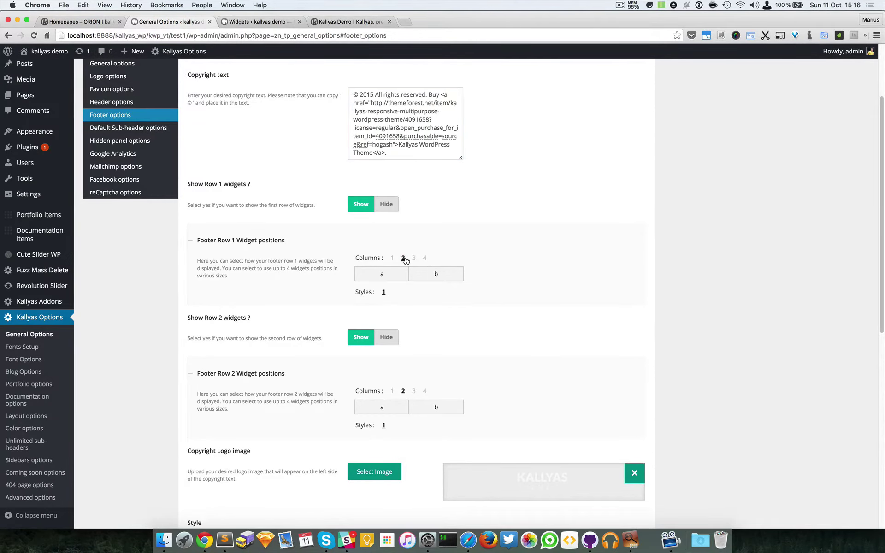
left_click(393, 260)
left_click(403, 260)
left_click(414, 259)
left_click(425, 259)
left_click(393, 293)
left_click(384, 292)
left_click(415, 259)
left_click(405, 293)
left_click(428, 293)
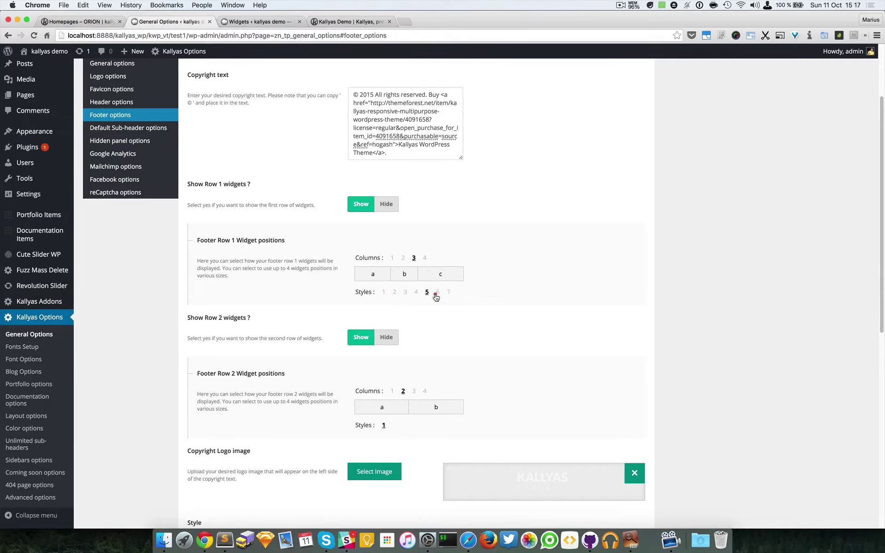
left_click(437, 293)
left_click(448, 293)
left_click(396, 292)
left_click(85, 22)
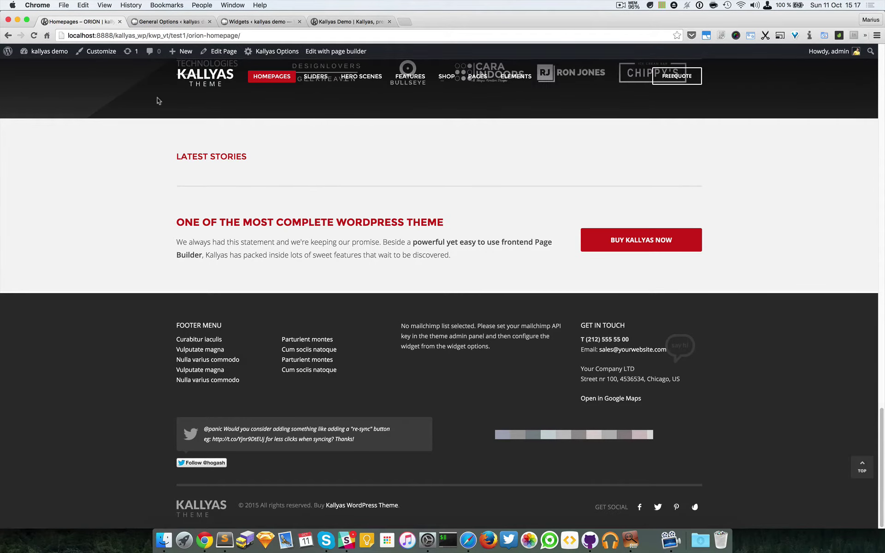
Step: Review the footer options and compare them with the homepage footer
left_click(173, 21)
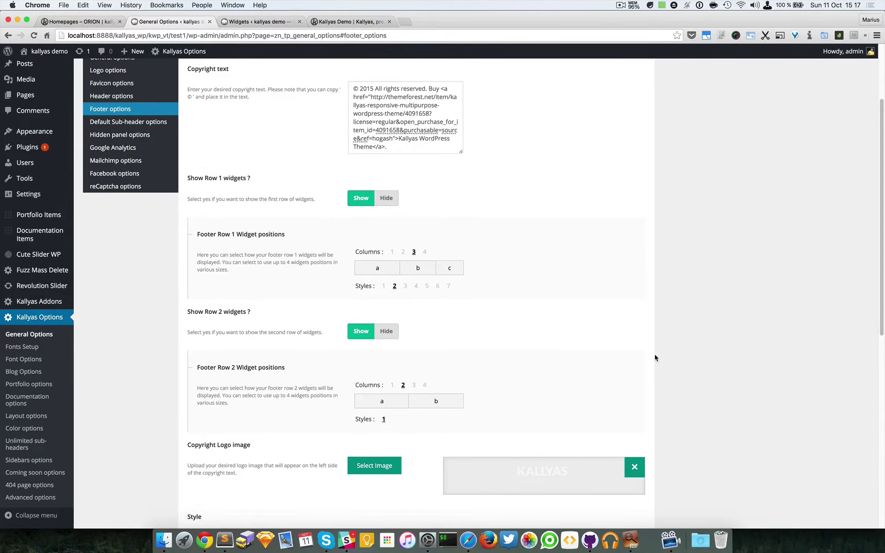
scroll(507, 402, "down", 5)
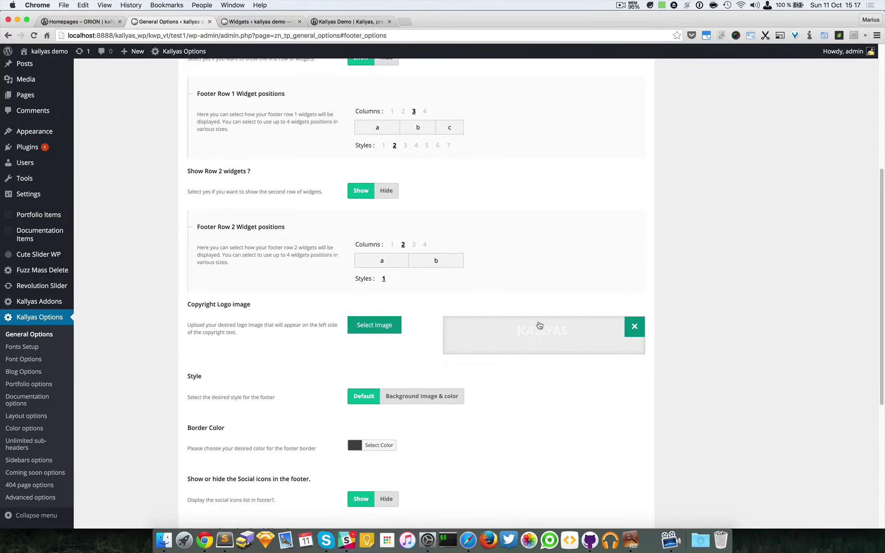
scroll(277, 391, "down", 1)
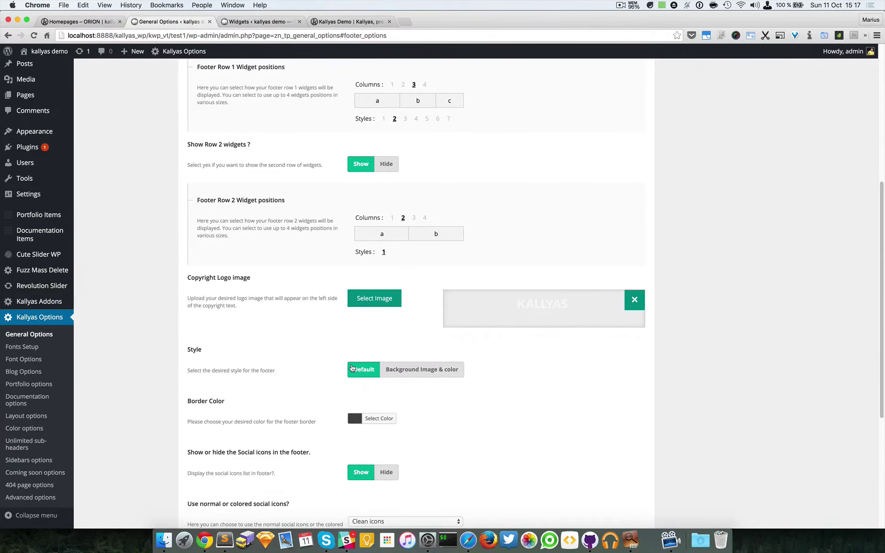
left_click(87, 21)
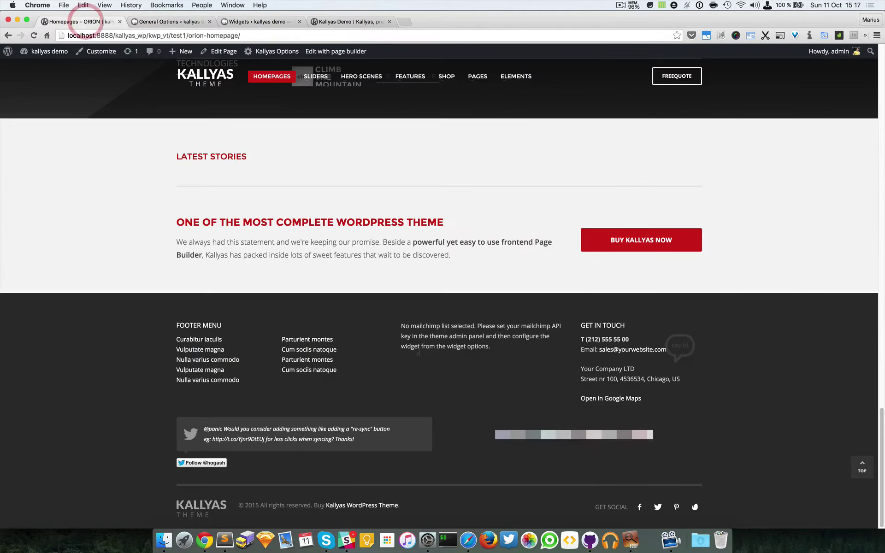
left_click(168, 21)
Step: Try the Background Image & color footer style, then set Style back to Default
left_click(395, 376)
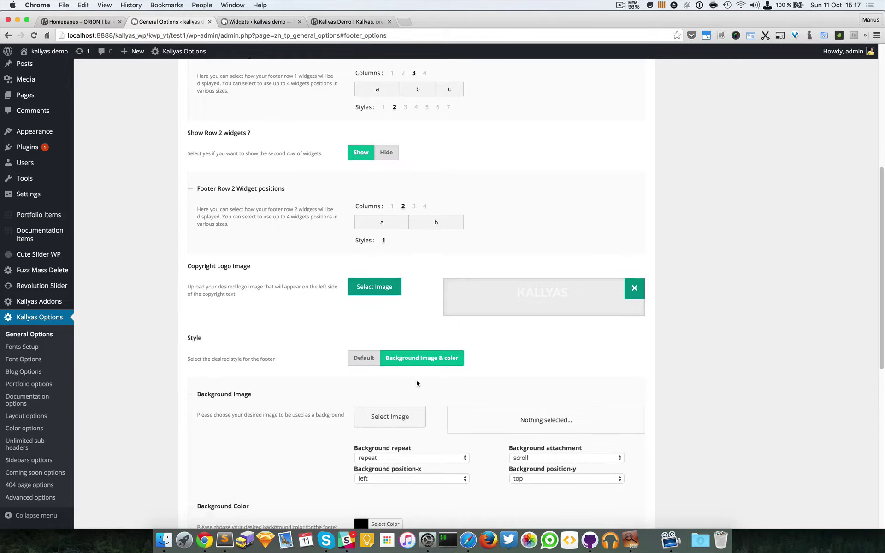
scroll(397, 350, "down", 4)
scroll(399, 332, "down", 1)
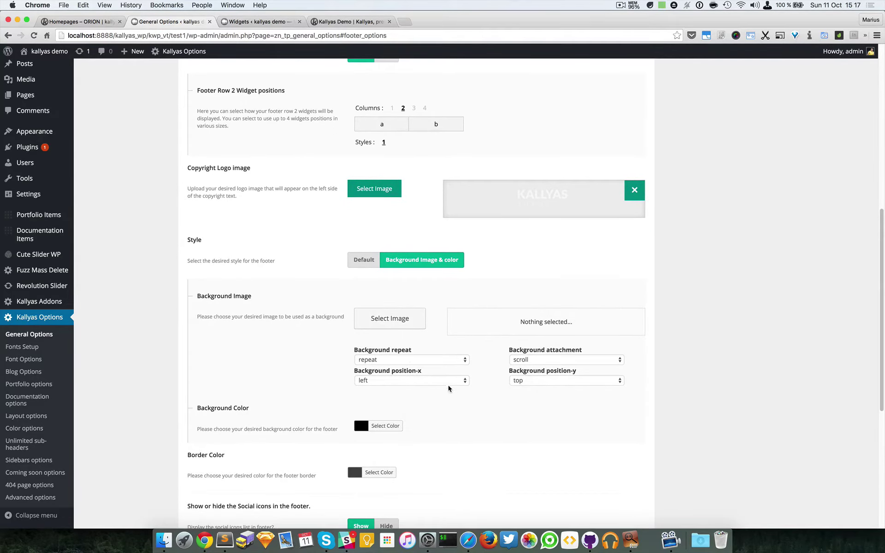
scroll(448, 389, "down", 2)
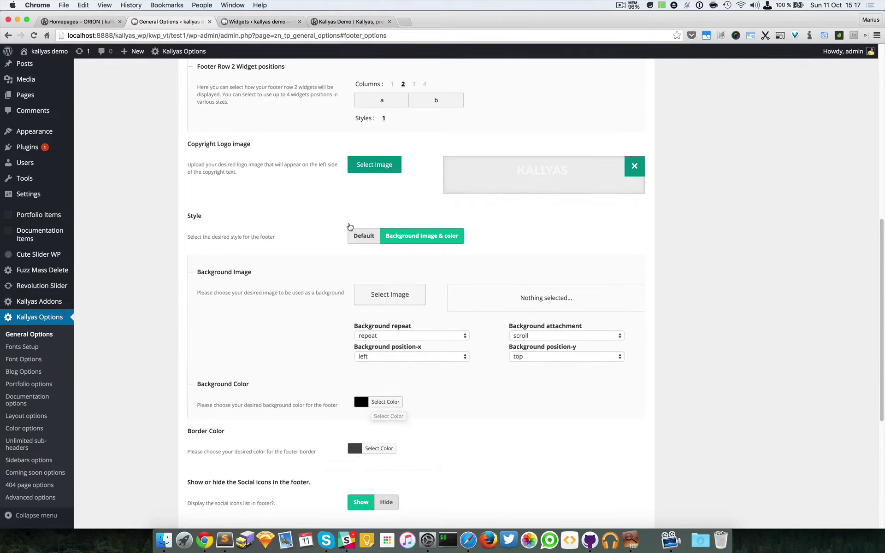
left_click(362, 235)
scroll(362, 275, "down", 1)
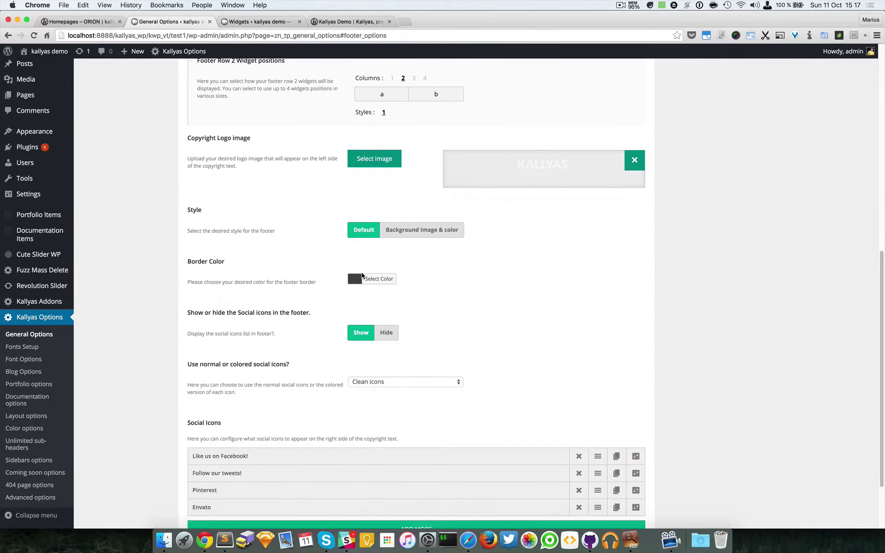
scroll(362, 275, "down", 1)
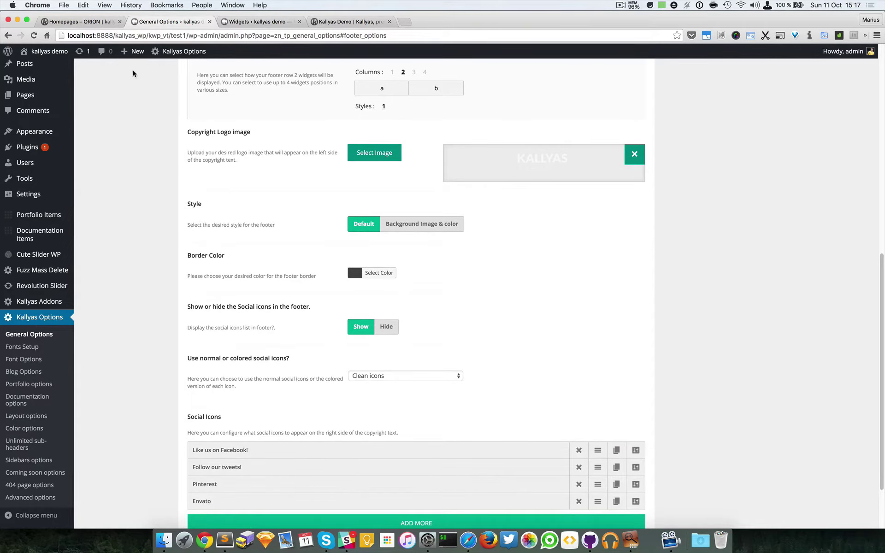
Step: After viewing the homepage footer, keep the social icon style set to Clean icons
left_click(86, 22)
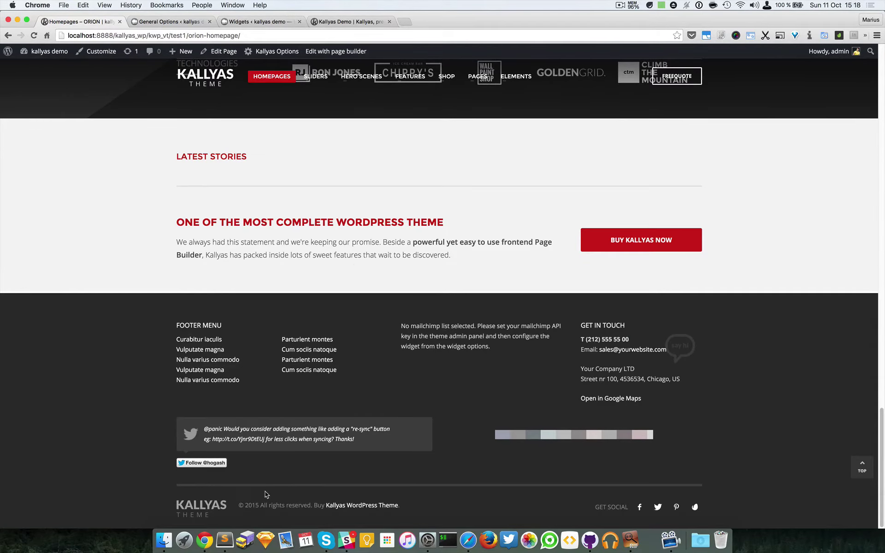
left_click(167, 22)
scroll(436, 367, "down", 2)
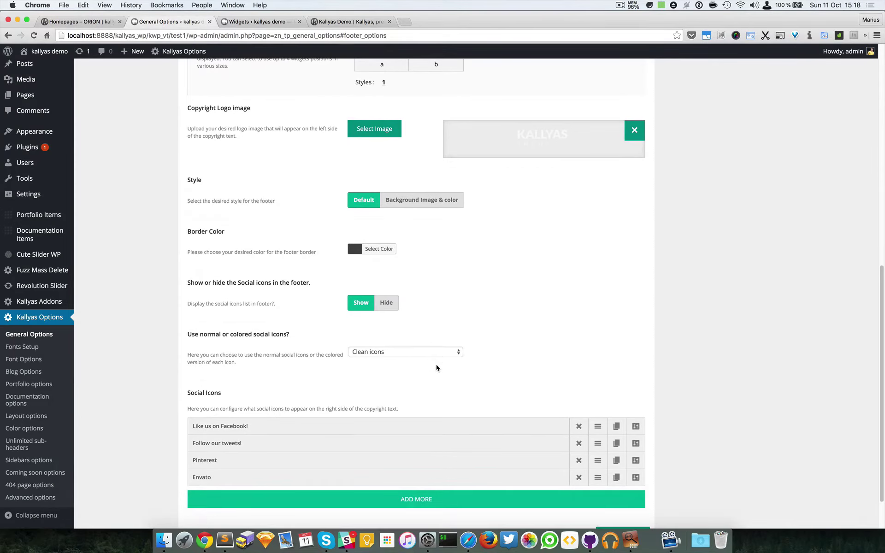
scroll(437, 368, "down", 1)
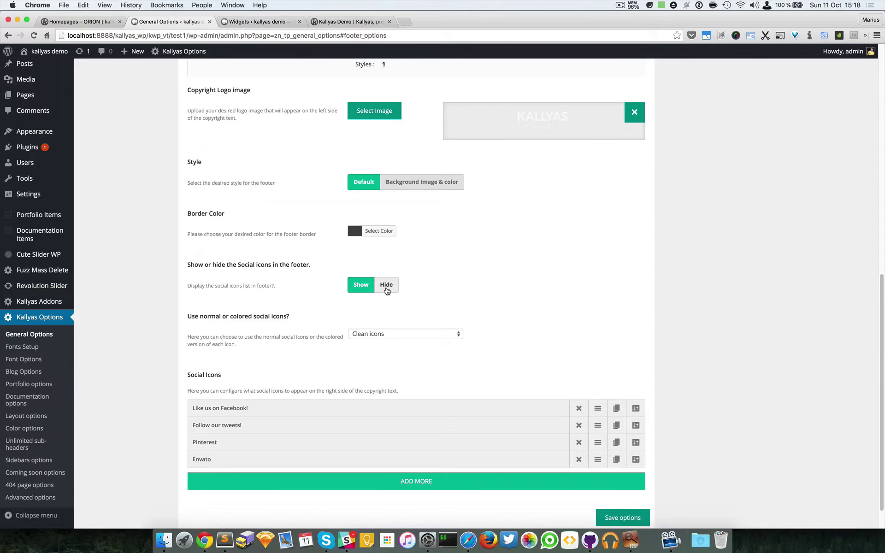
left_click(393, 333)
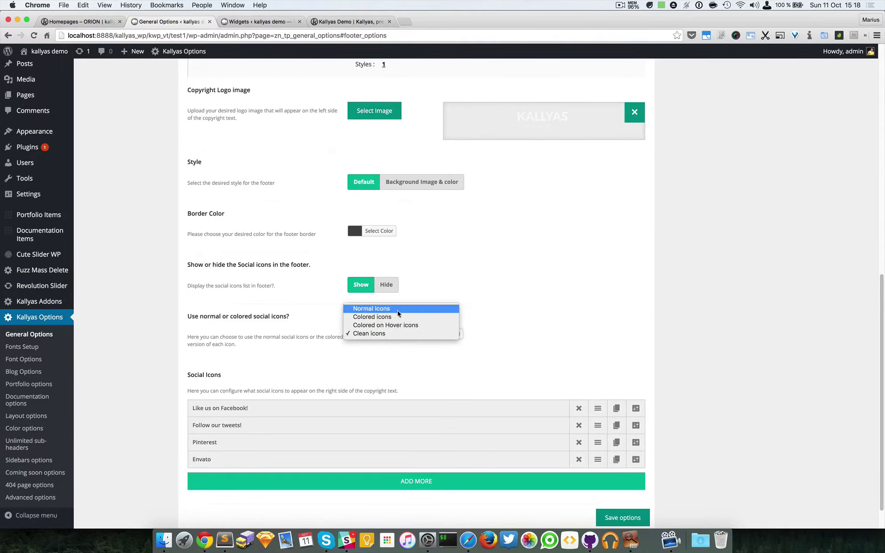
left_click(604, 351)
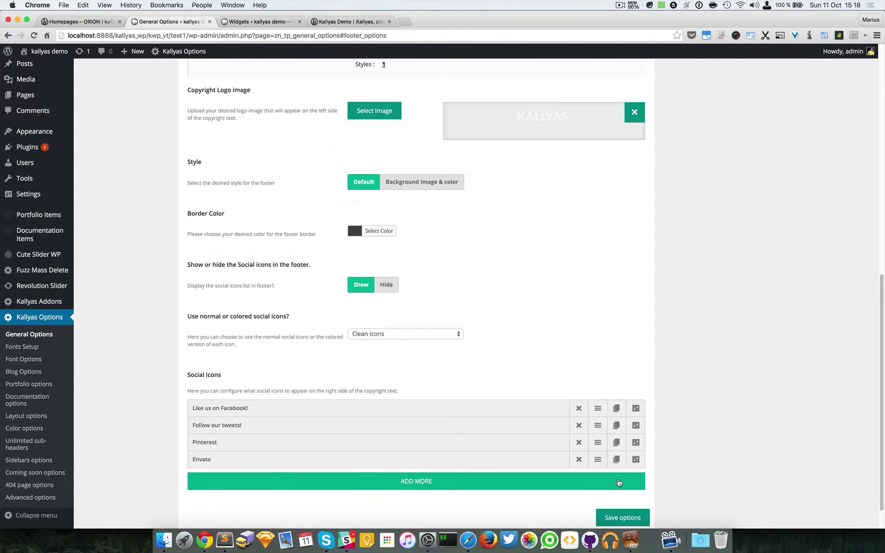
Step: Clone the Envato social entry and give the copy the Pocket icon with a teal background
left_click(616, 459)
scroll(696, 469, "down", 3)
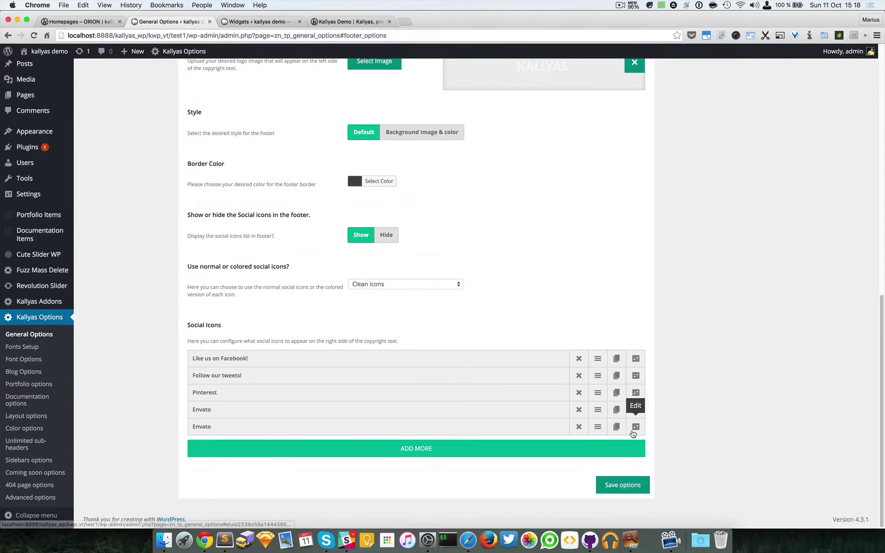
left_click(635, 426)
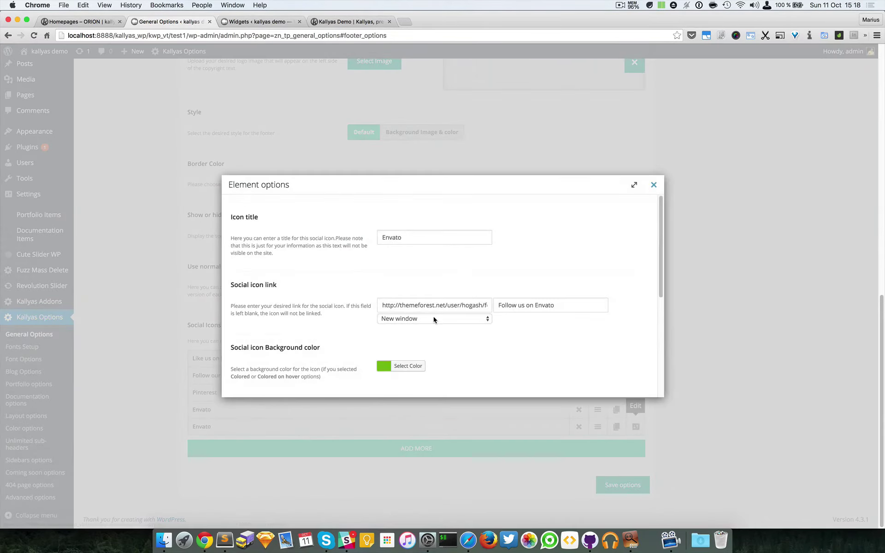
scroll(411, 318, "down", 3)
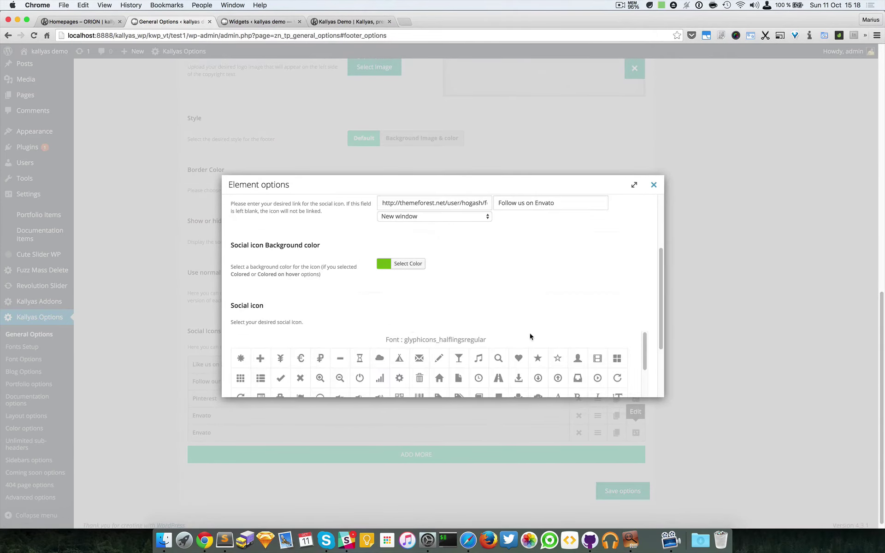
scroll(648, 326, "down", 5)
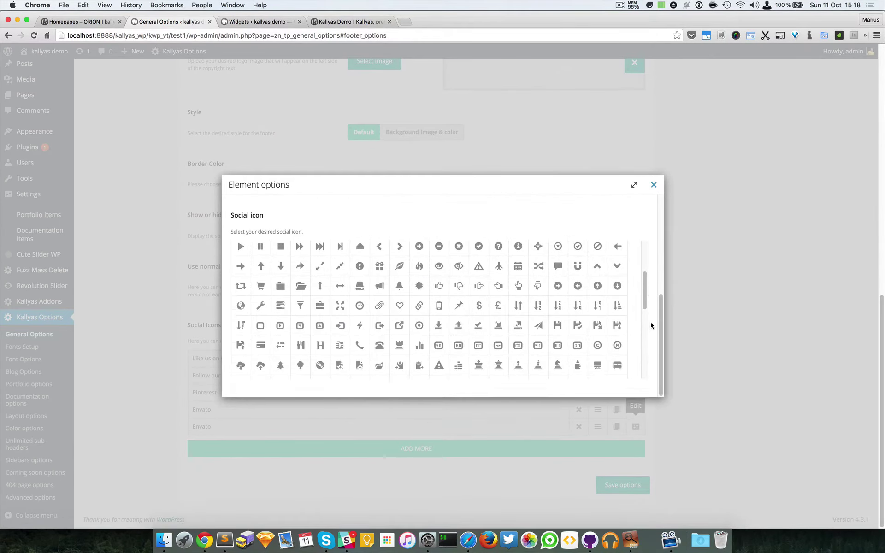
left_click_drag(645, 294, 644, 345)
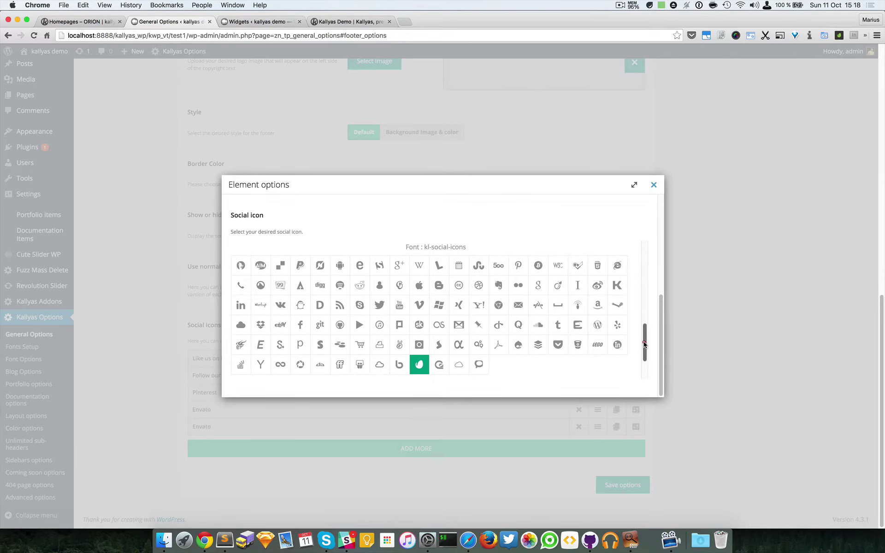
left_click(558, 344)
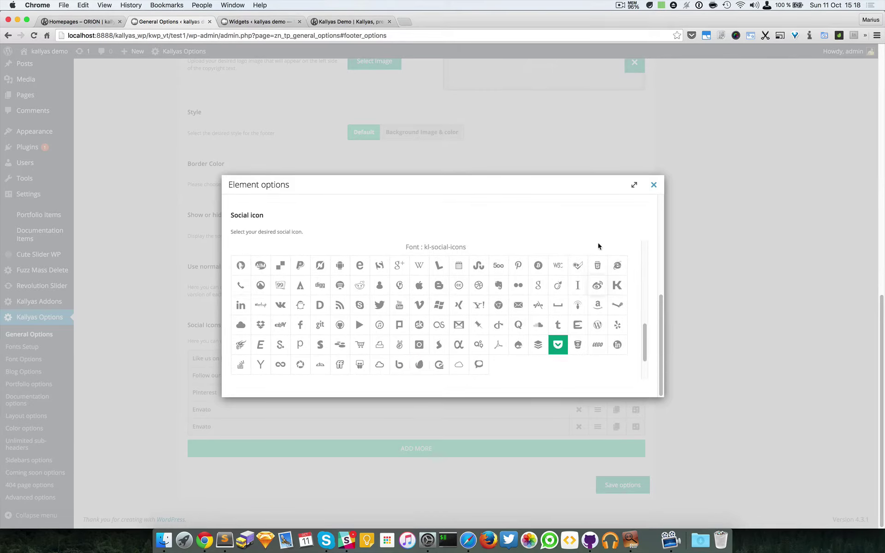
scroll(636, 229, "up", 5)
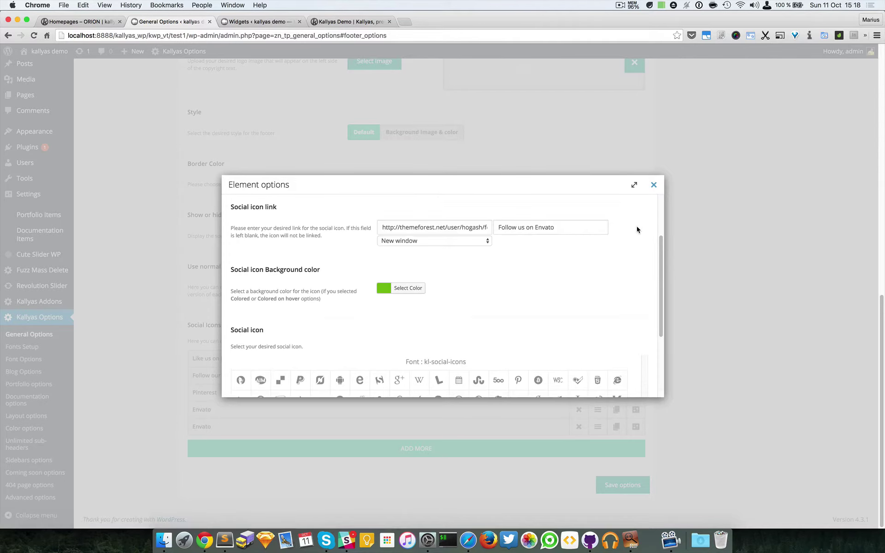
left_click(411, 293)
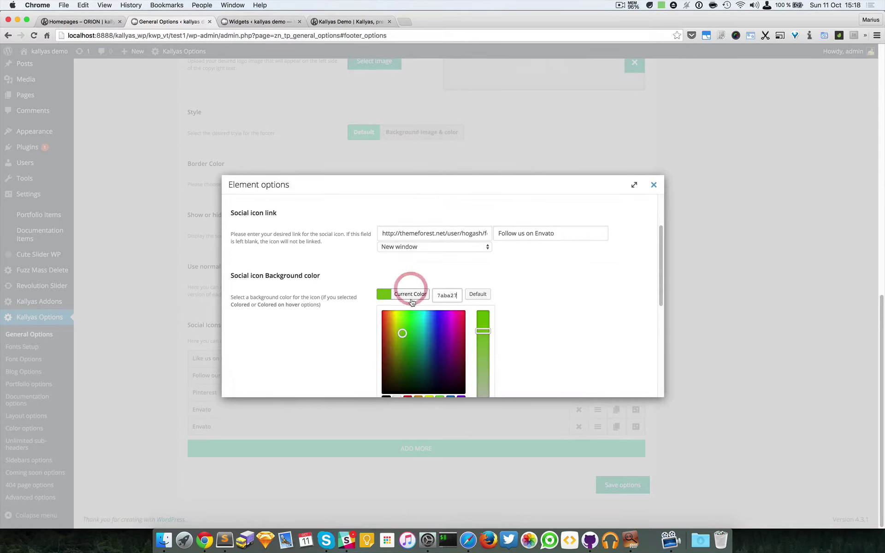
left_click(422, 325)
left_click(568, 298)
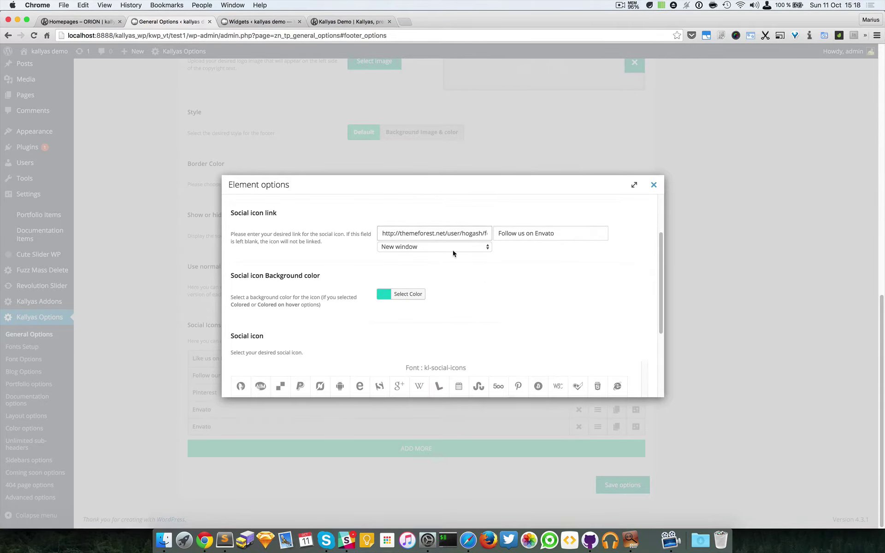
Step: Title the entry Pocket with link # and label 'Follow us on Pocket', then save options
scroll(454, 252, "up", 3)
double_click(446, 238)
type("Pock")
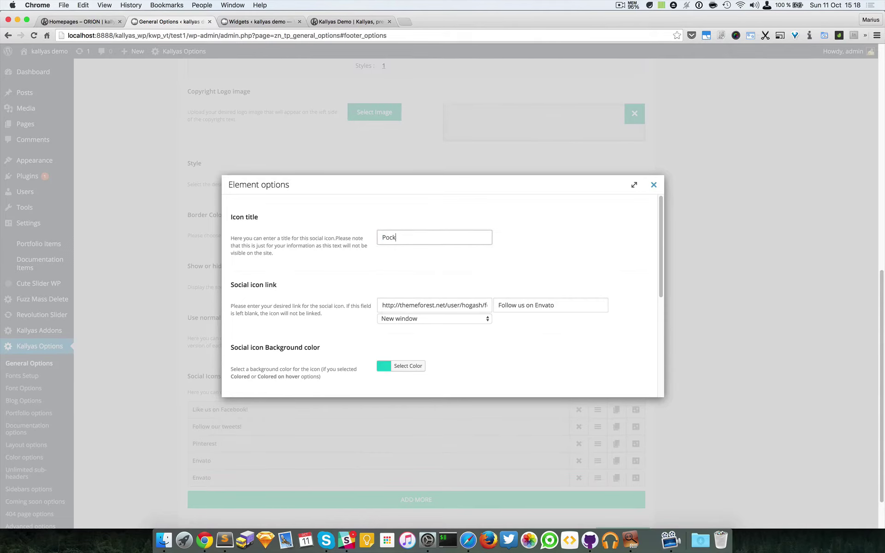
type("et")
triple_click(451, 306)
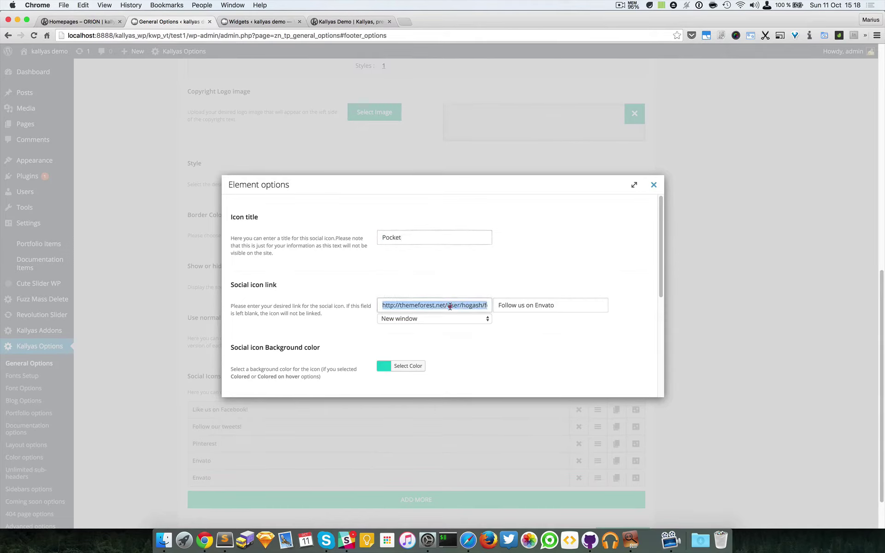
type("@")
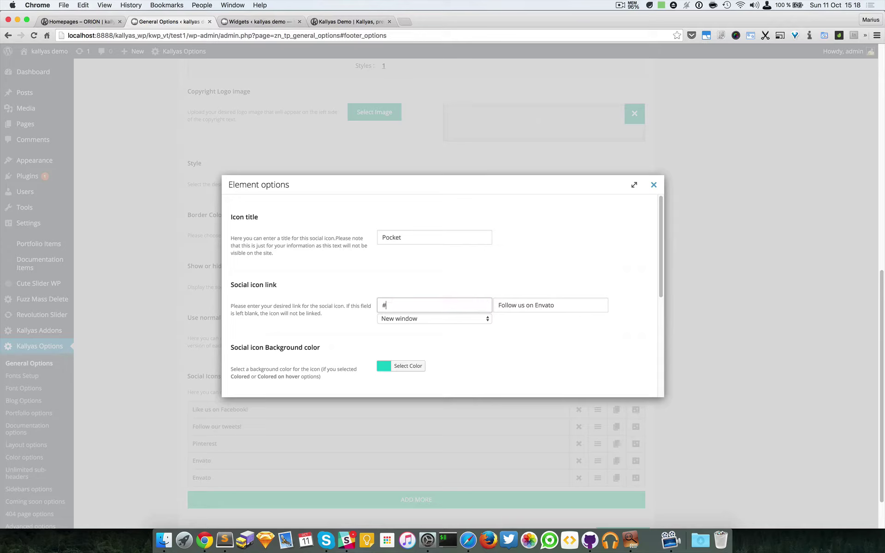
double_click(543, 306)
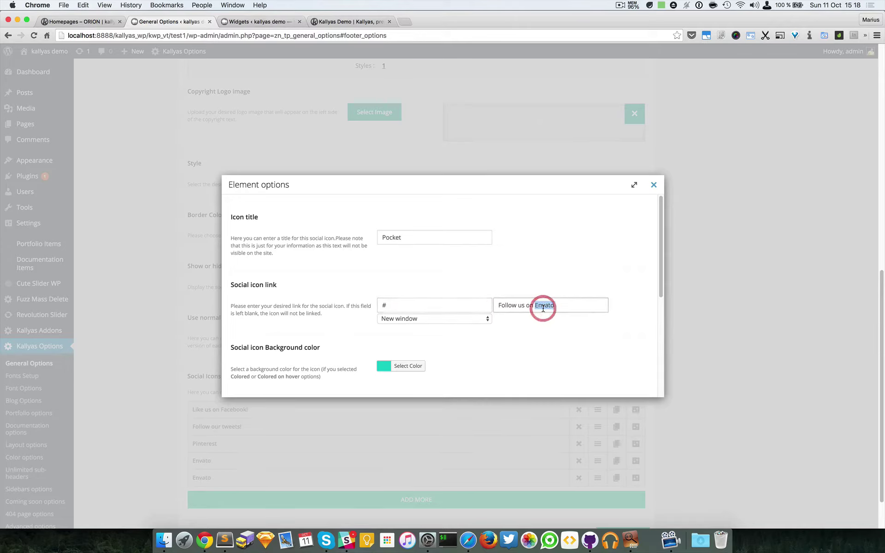
type("Pocke")
scroll(657, 269, "down", 4)
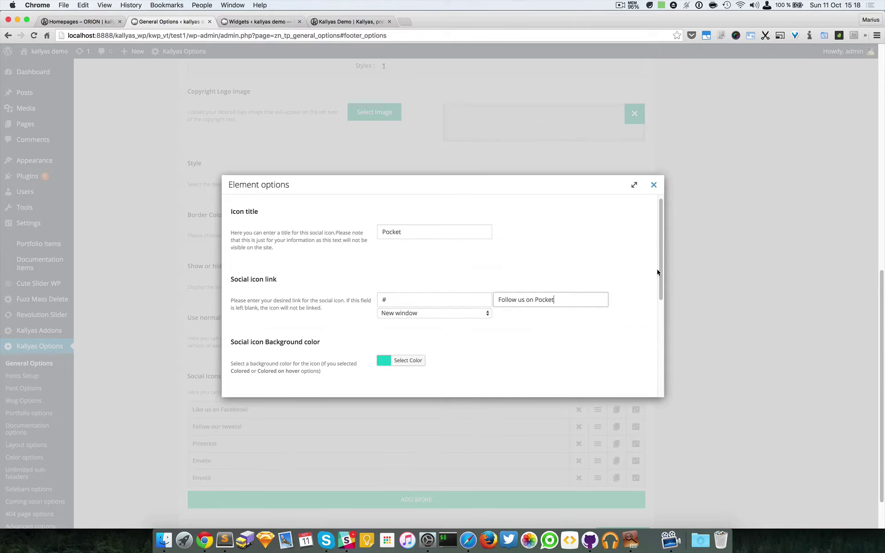
left_click(661, 189)
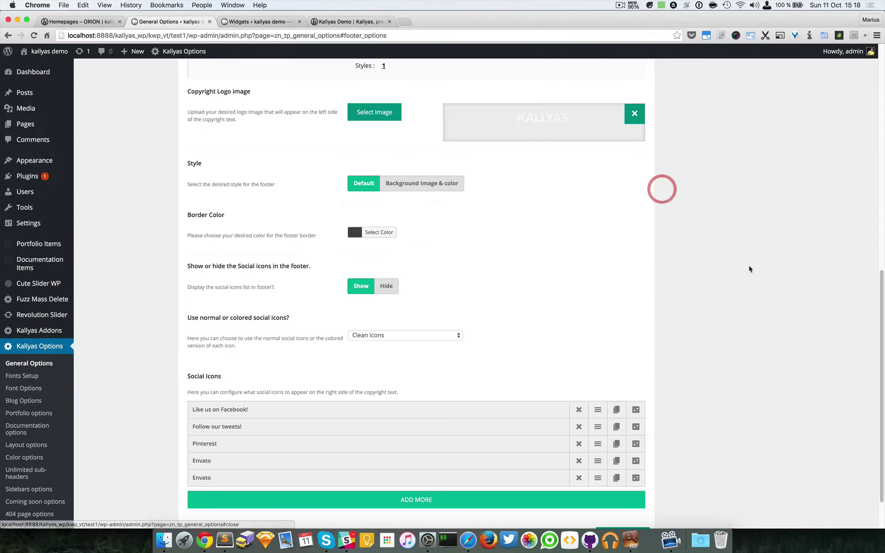
scroll(747, 348, "up", 5)
scroll(746, 347, "down", 10)
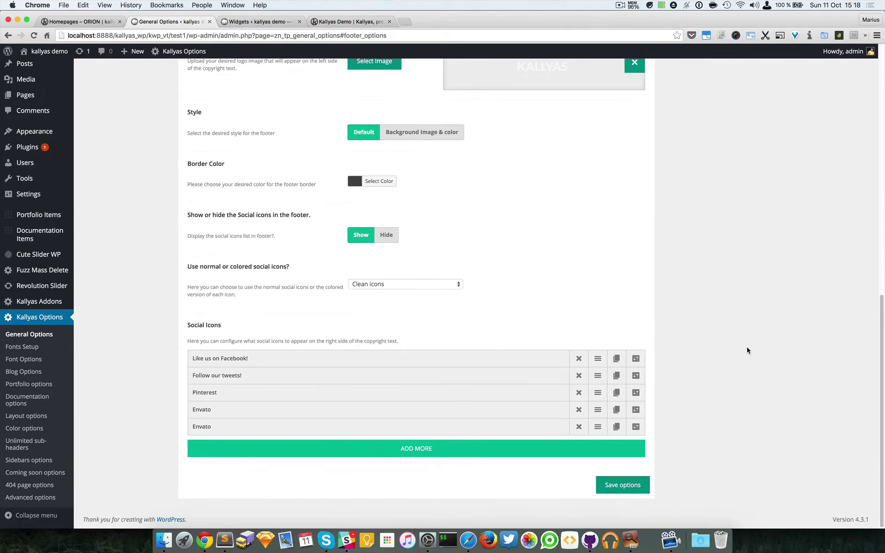
left_click(613, 485)
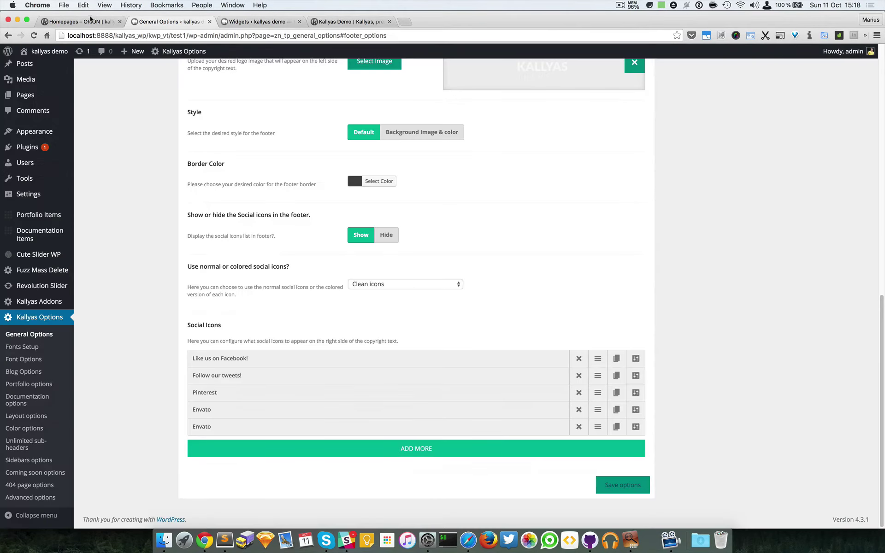
Step: Reload the homepage to see the new Pocket icon in the footer, then return to footer options
left_click(85, 22)
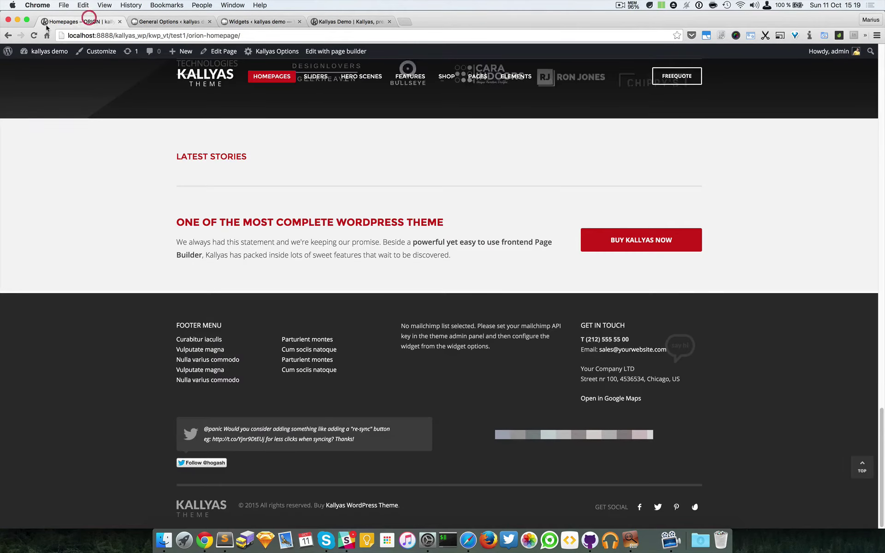
left_click(34, 35)
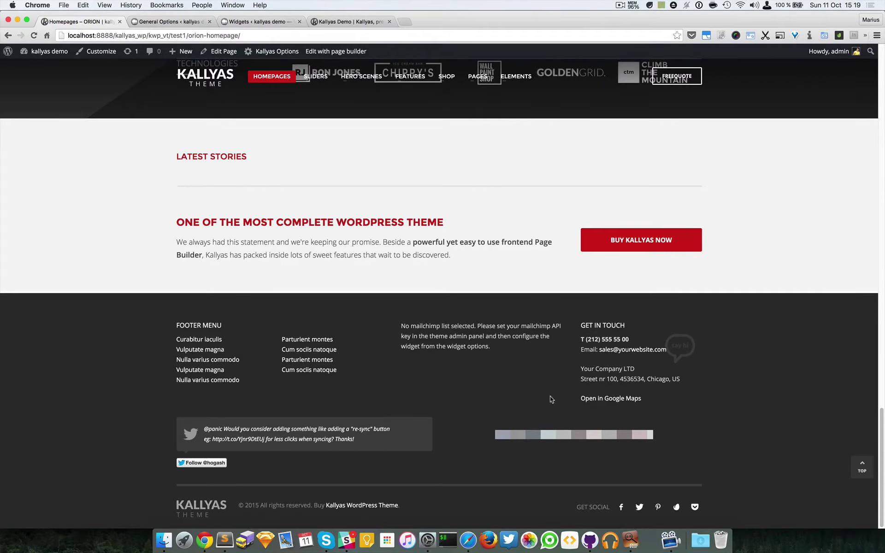
left_click(173, 17)
scroll(411, 217, "up", 10)
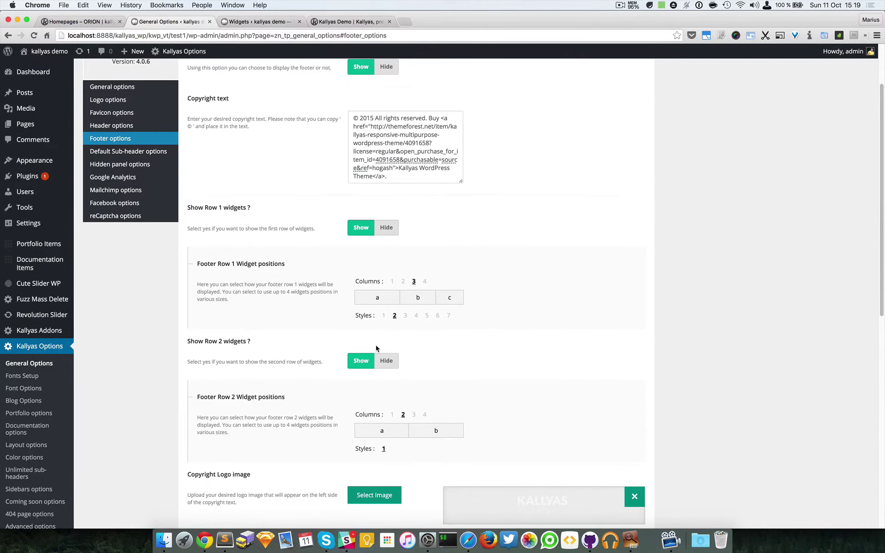
Step: Scroll up to the footer widget rows: Row 1 in 3 columns, Row 2 in 2
scroll(220, 179, "up", 1)
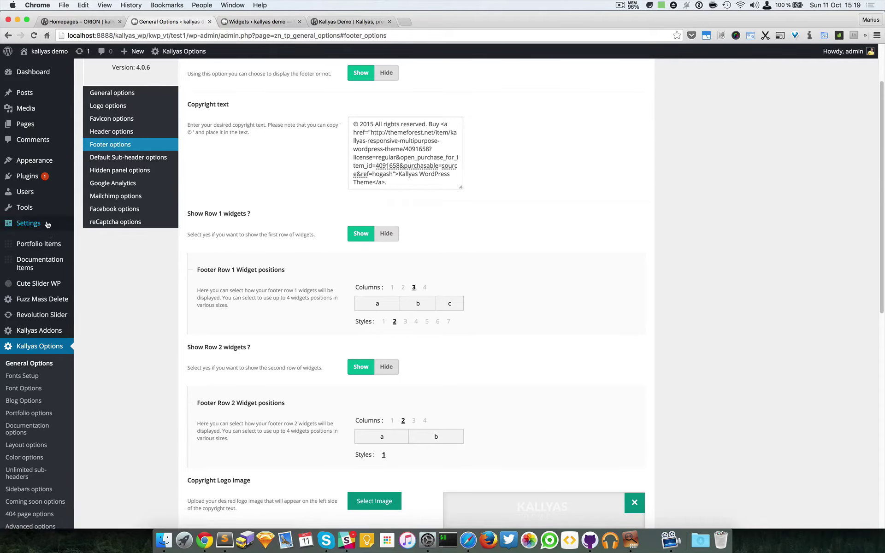
Step: In Appearance > Widgets, collapse Default Sidebar and expand Footer row 1 - widget 1
mouse_move(47, 271)
mouse_move(45, 158)
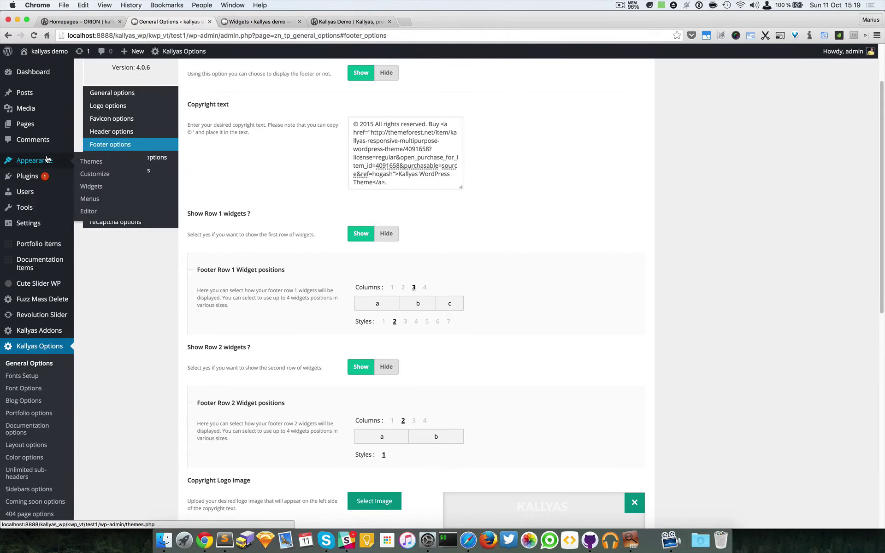
left_click(92, 186, "super")
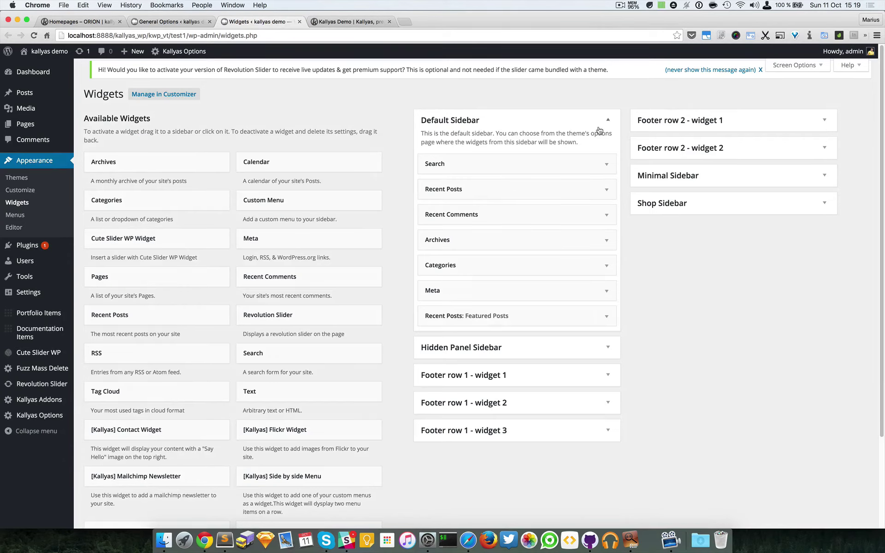
left_click(608, 121)
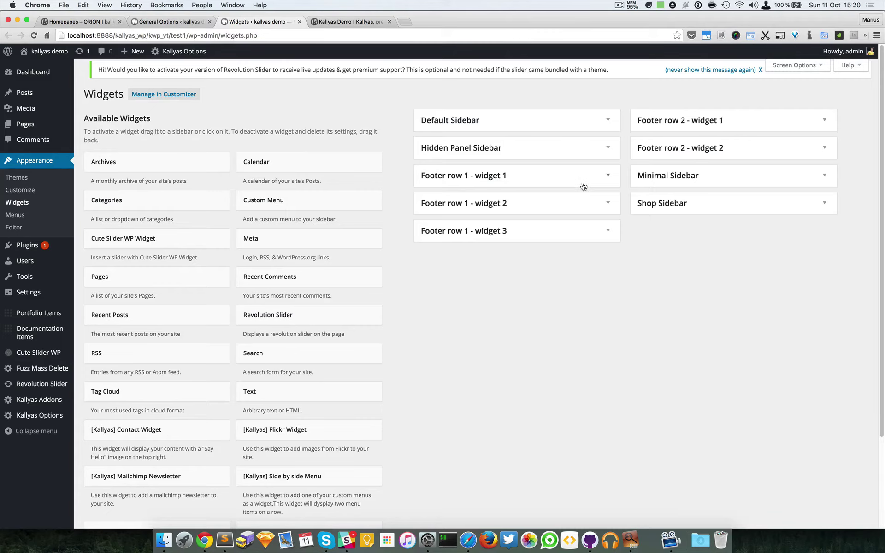
left_click(605, 182)
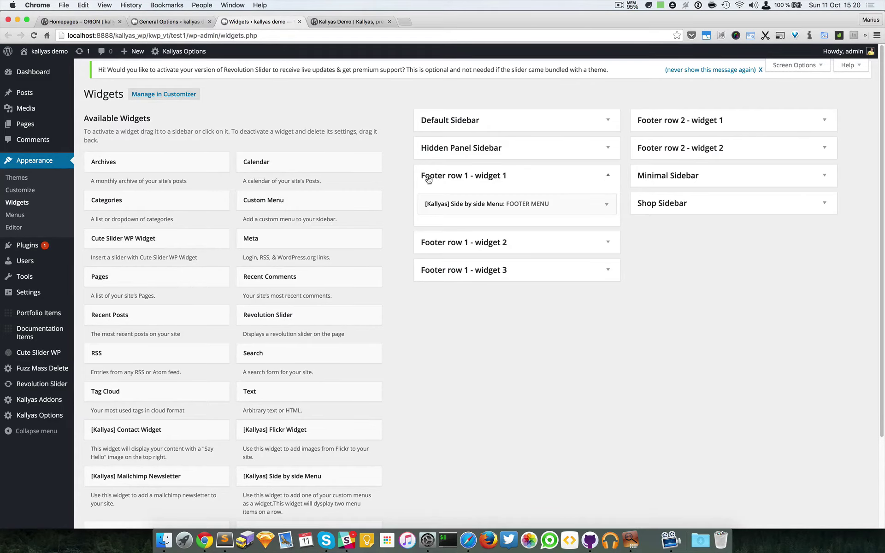
Step: Glance at the homepage footer and the Kallyas live demo page
left_click(87, 22)
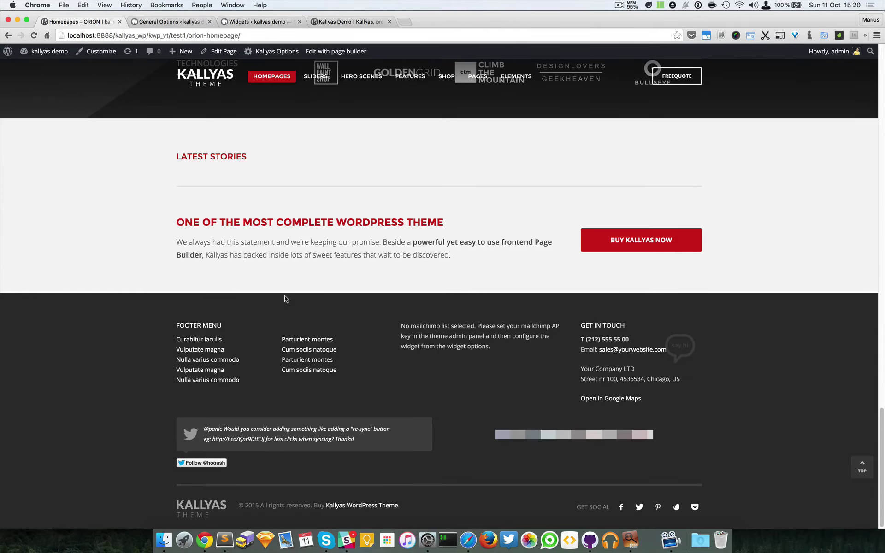
mouse_move(185, 52)
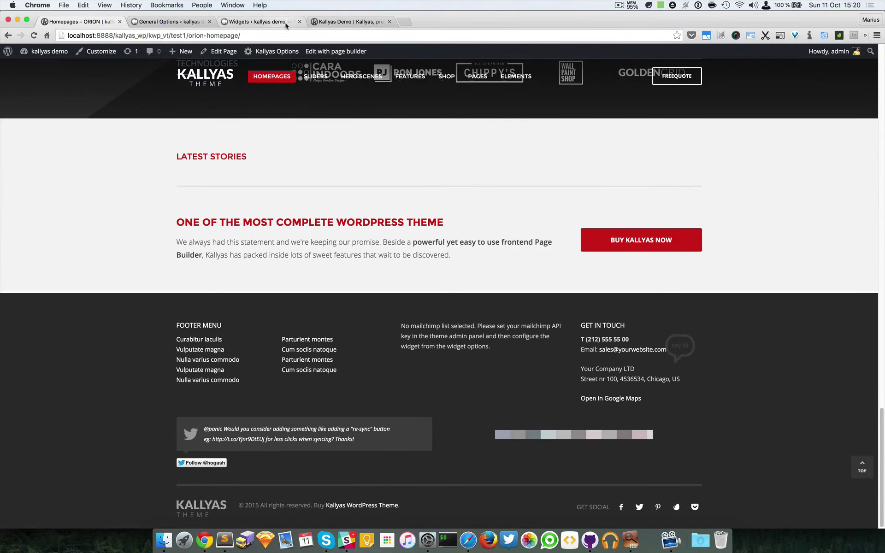
left_click(338, 22)
Step: Confirm the Side by side Menu widget's menu is Footer Menu, then view the homepage footer
left_click(257, 23)
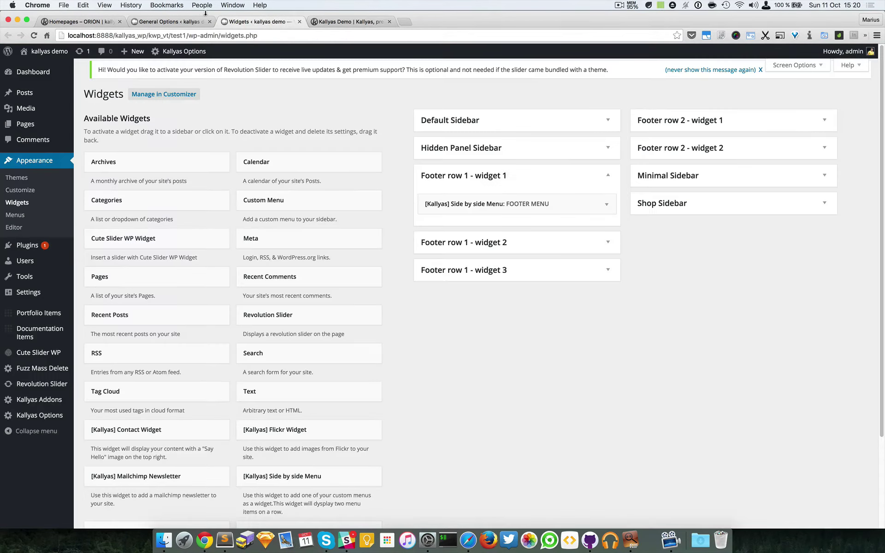
left_click(599, 209)
left_click(510, 258)
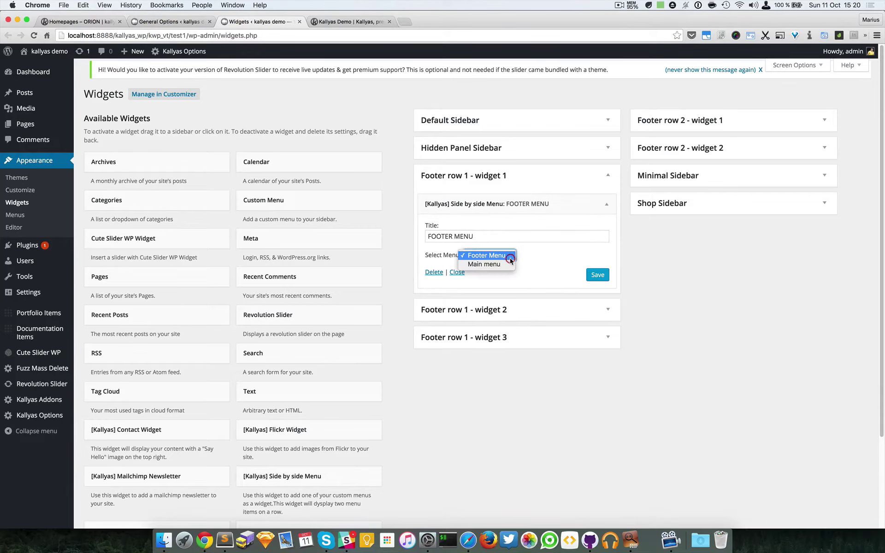
left_click(555, 262)
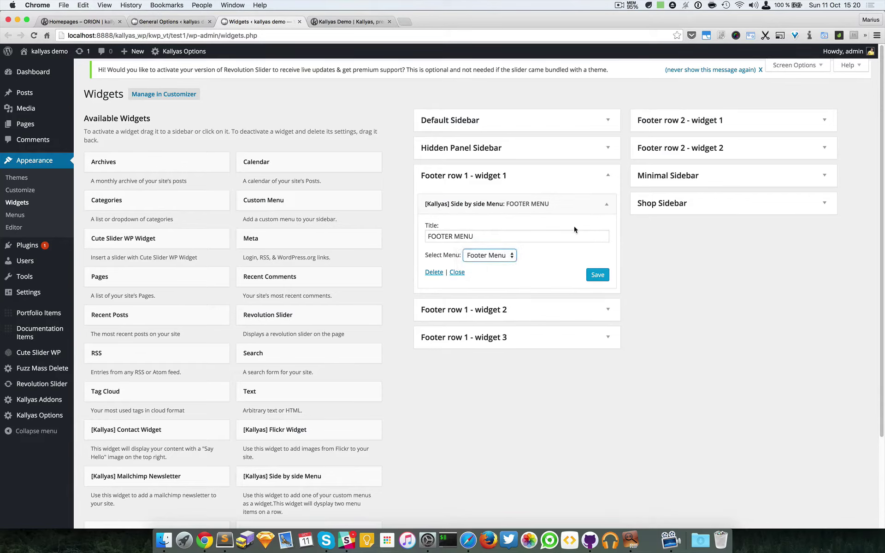
left_click(606, 205)
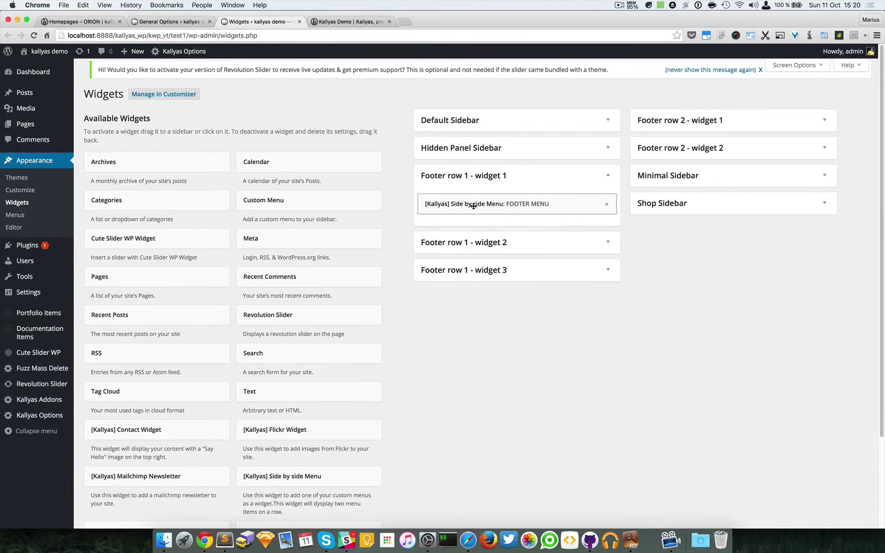
left_click(59, 21)
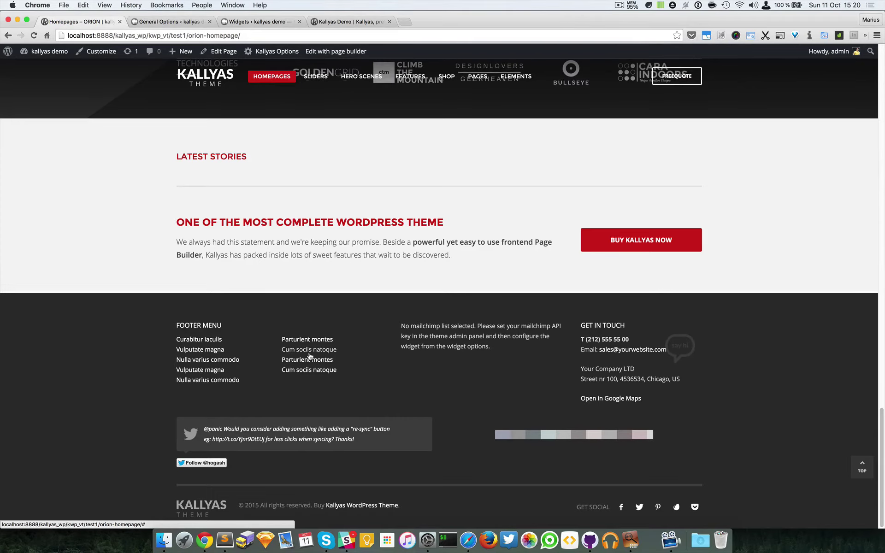
Step: Expand Footer row 1 - widget 2 and its Mailchimp Newsletter widget settings
left_click(261, 21)
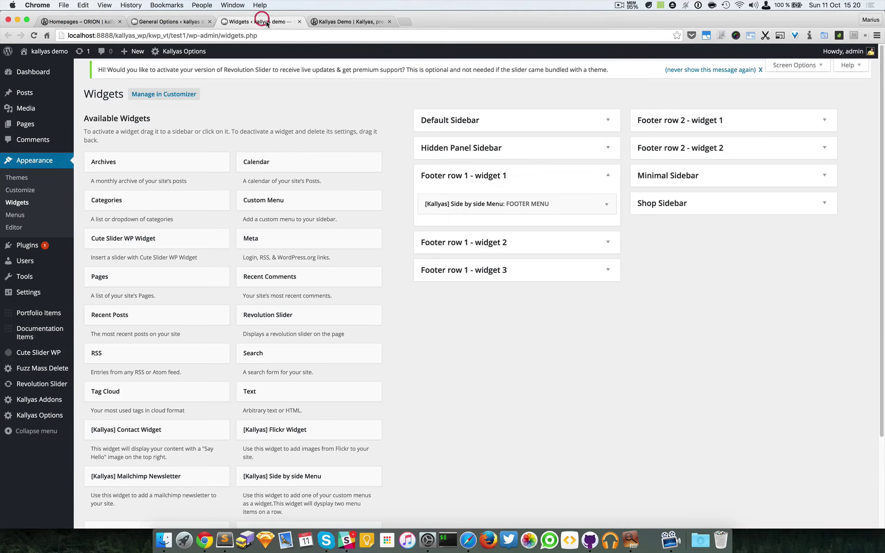
left_click(604, 243)
left_click(609, 272)
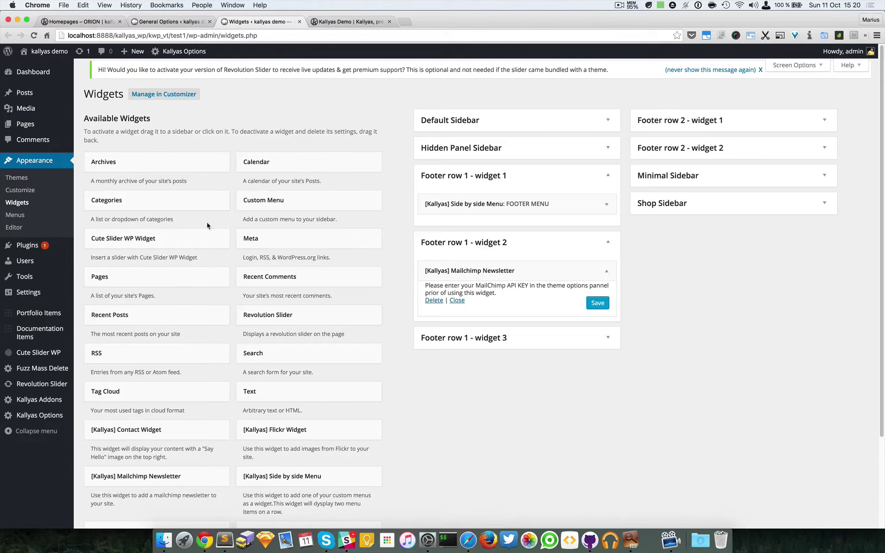
Step: After checking the footer options, expand Footer row 1 - widget 3 showing the GET IN TOUCH Contact Widget
mouse_move(51, 417)
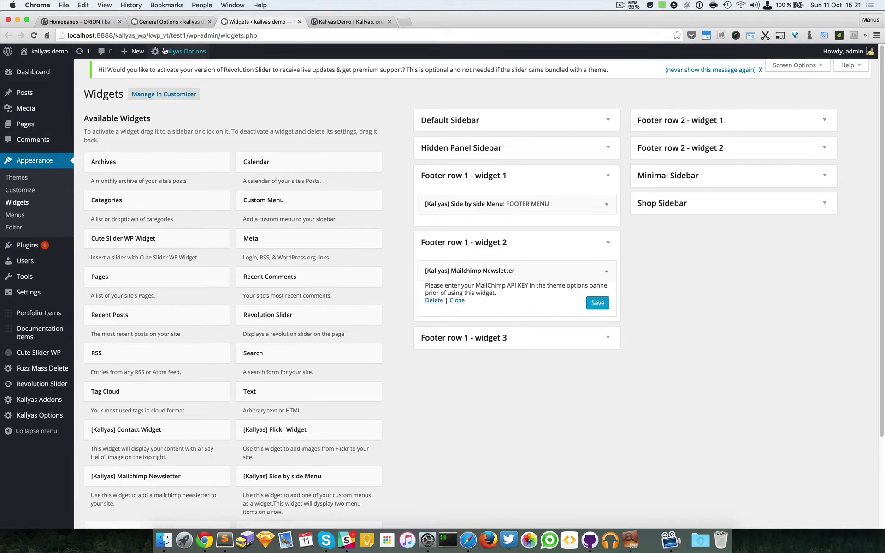
left_click(171, 22)
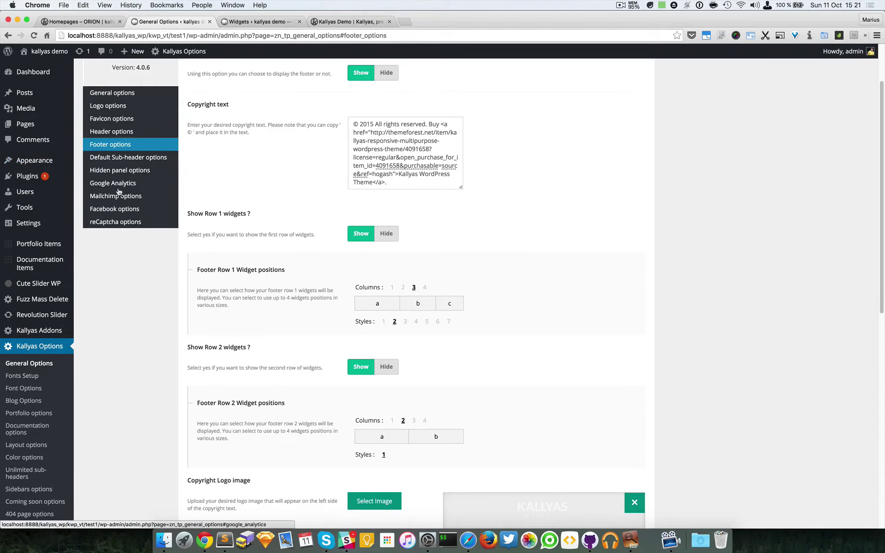
left_click(252, 22)
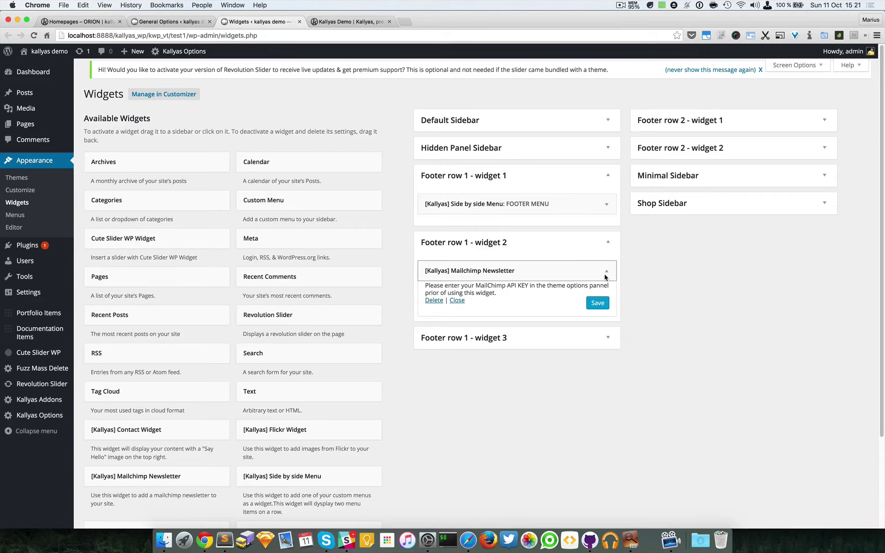
left_click(614, 340)
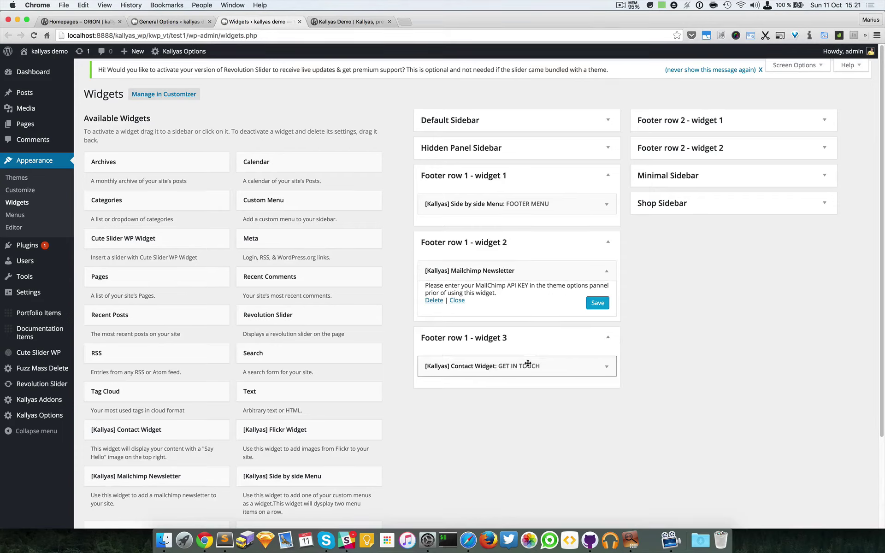
left_click(606, 367)
scroll(652, 369, "down", 3)
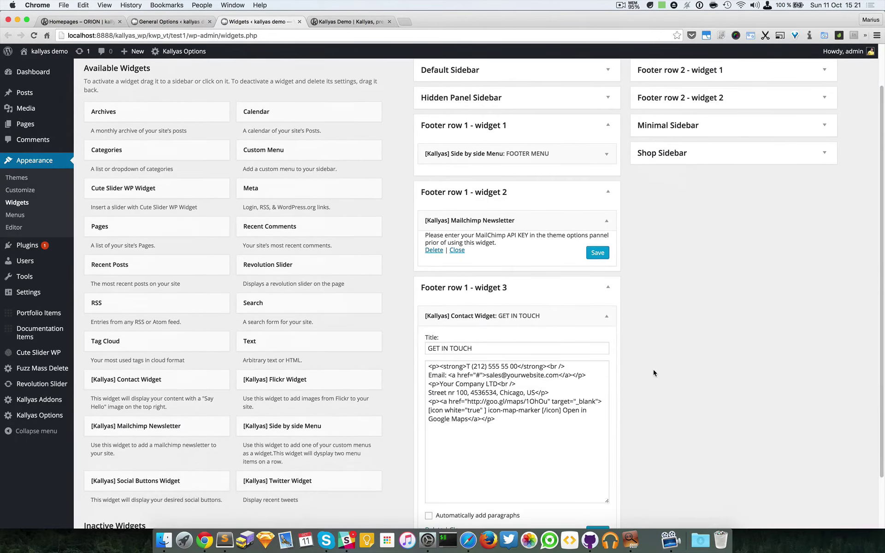
scroll(649, 341, "down", 1)
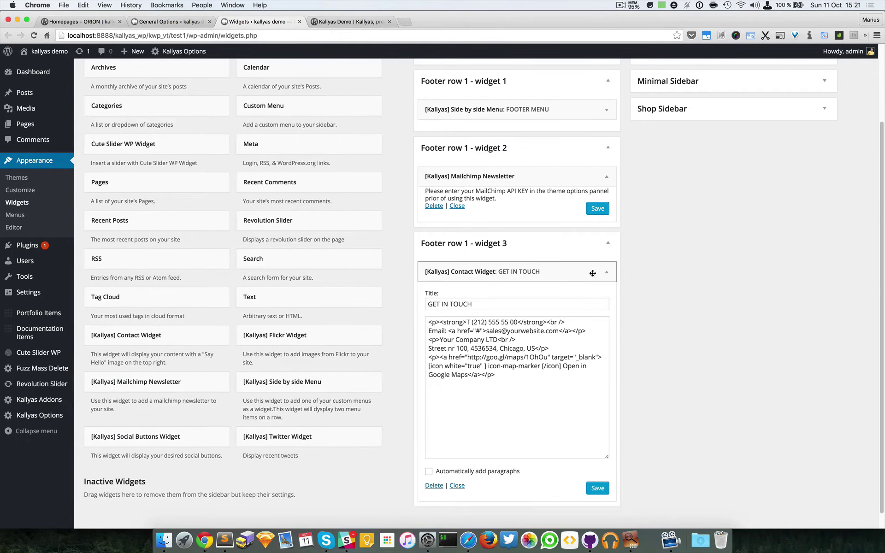
left_click(607, 272)
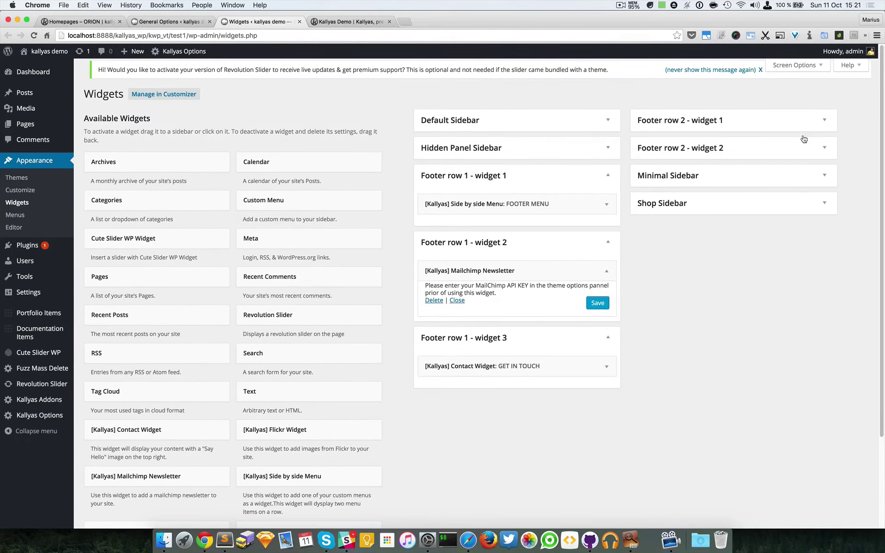
left_click(77, 23)
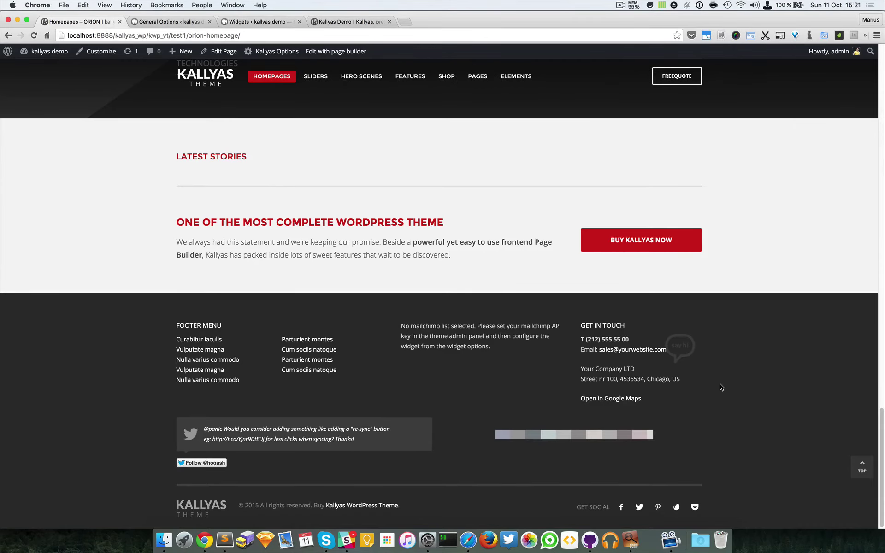
left_click(346, 22)
left_click(285, 22)
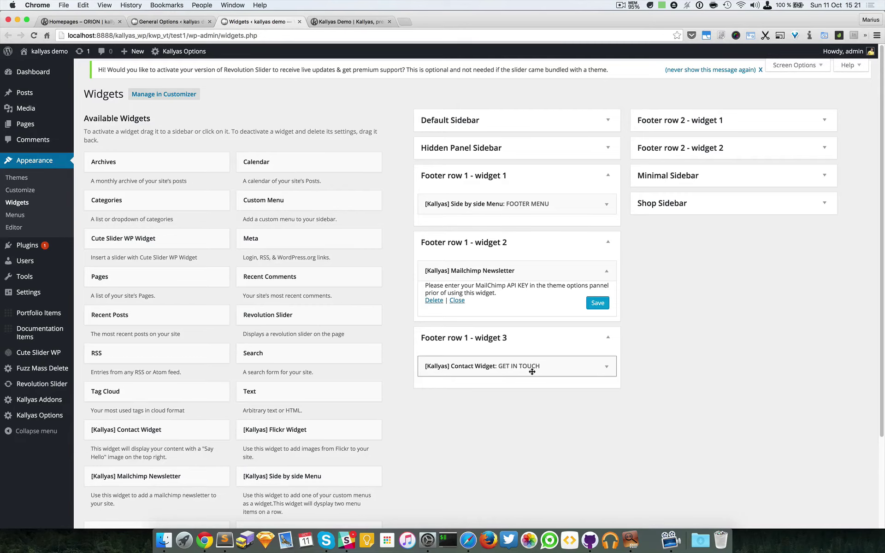
Step: Expand the Twitter Widget in Footer row 2 - widget 1, compare the homepage footer, then collapse it
left_click(781, 127)
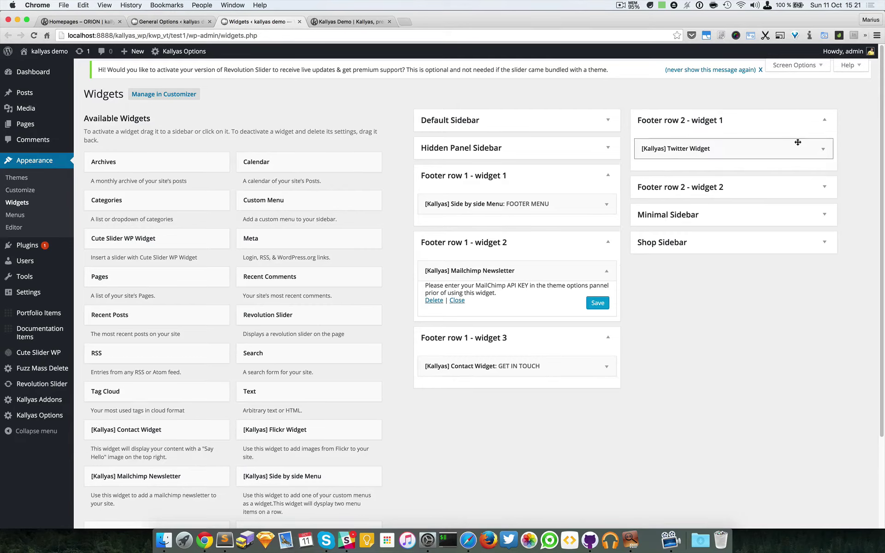
left_click(824, 149)
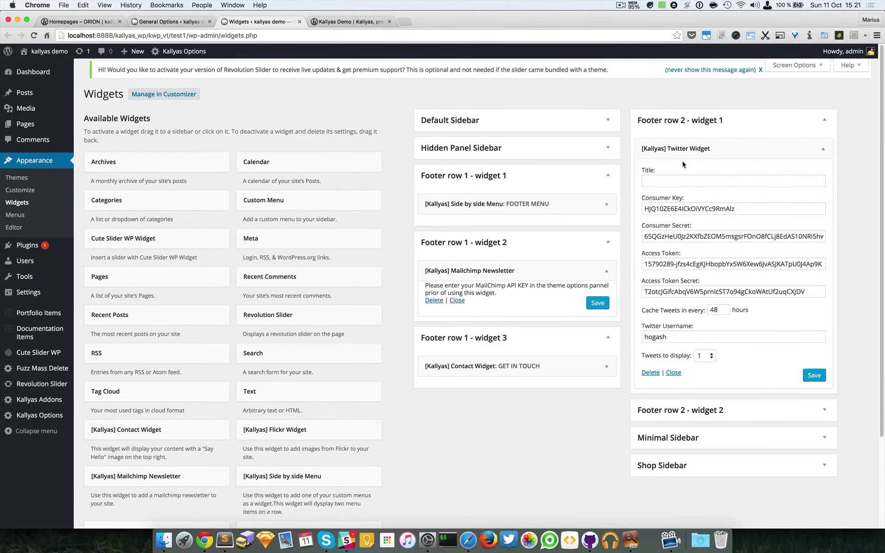
left_click(81, 23)
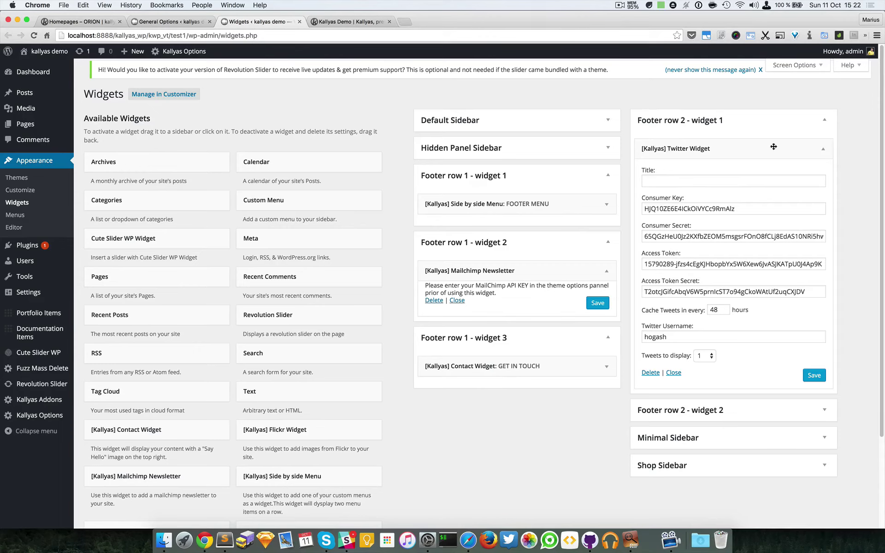
left_click(823, 150)
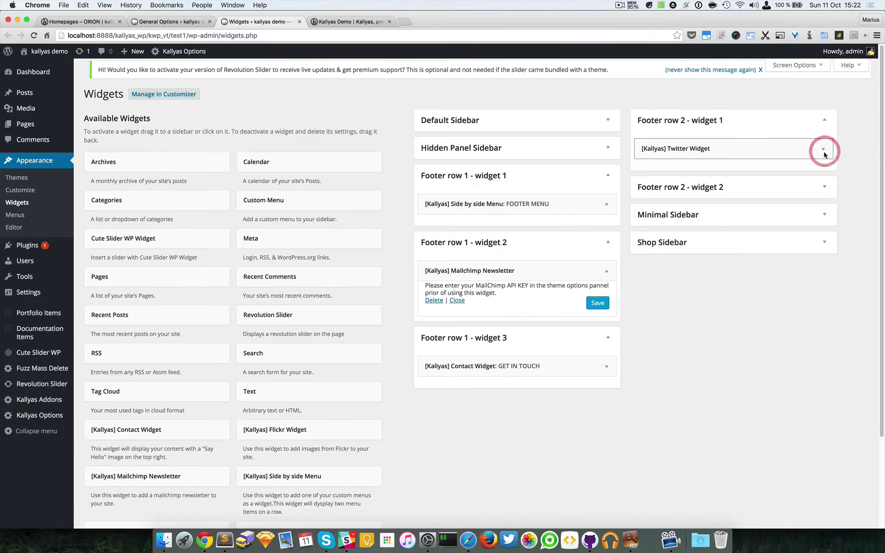
Step: Inspect the social-share image HTML in Footer row 2 - widget 2's Text widget, then find it in the homepage footer
left_click(826, 189)
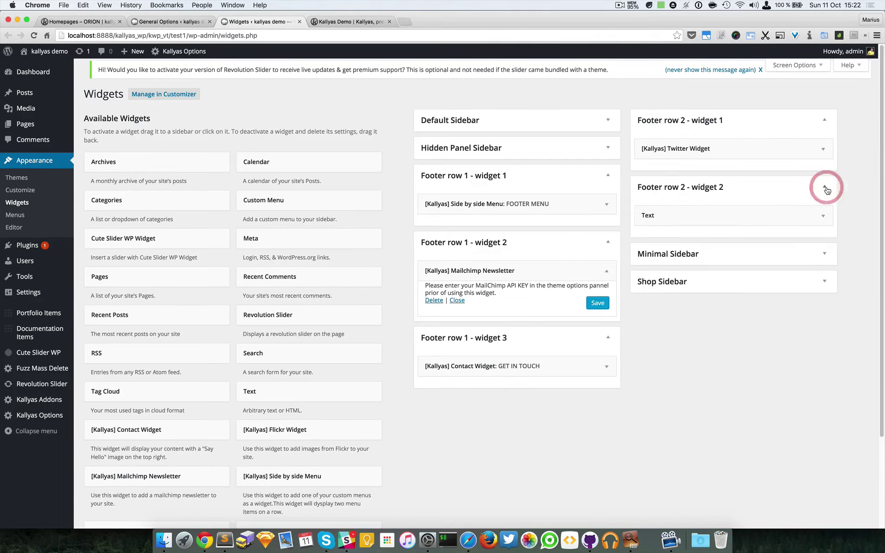
left_click(818, 217)
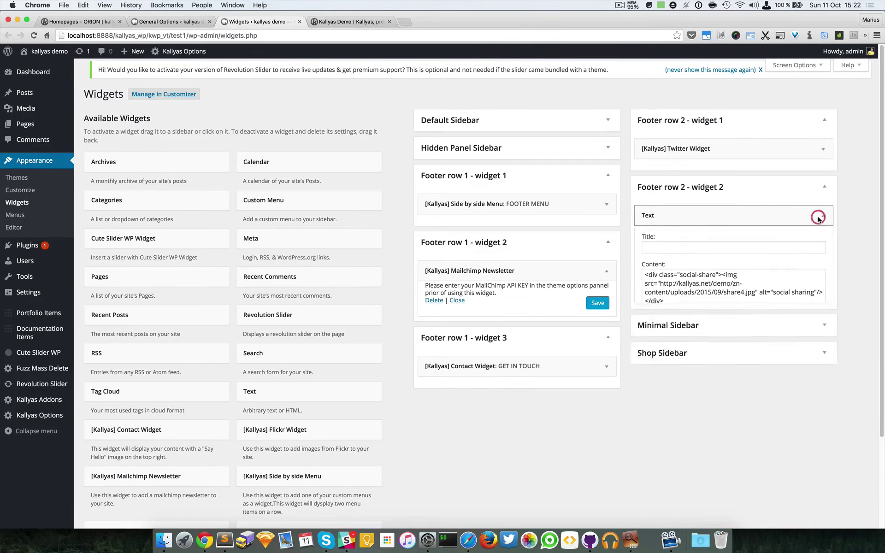
left_click(79, 22)
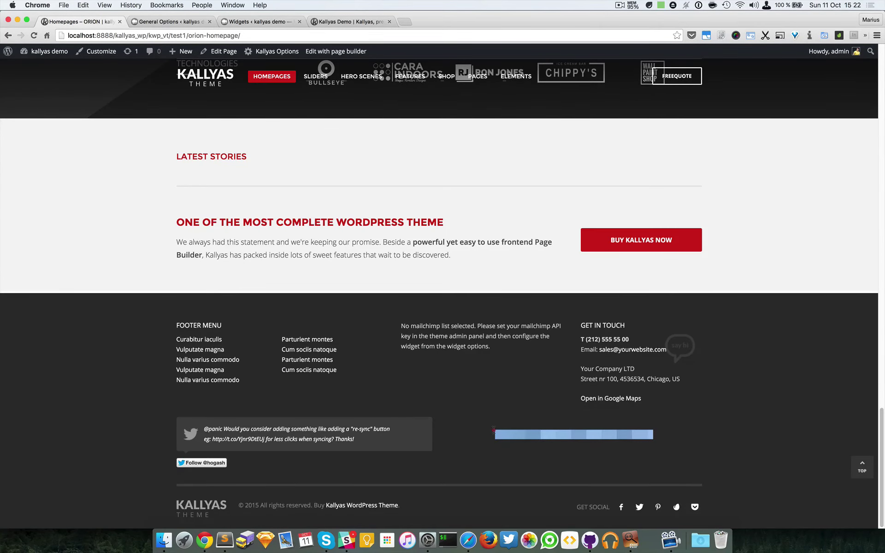
left_click_drag(490, 436, 645, 443)
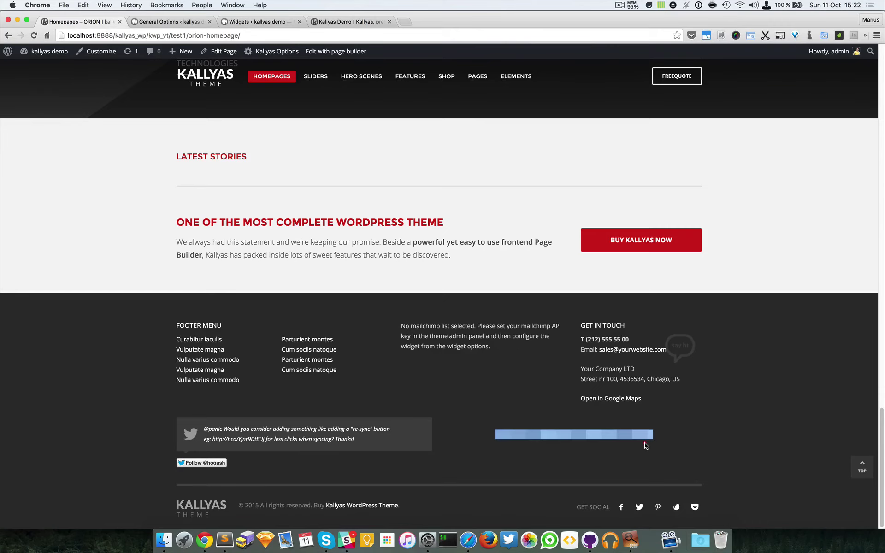
left_click(656, 435)
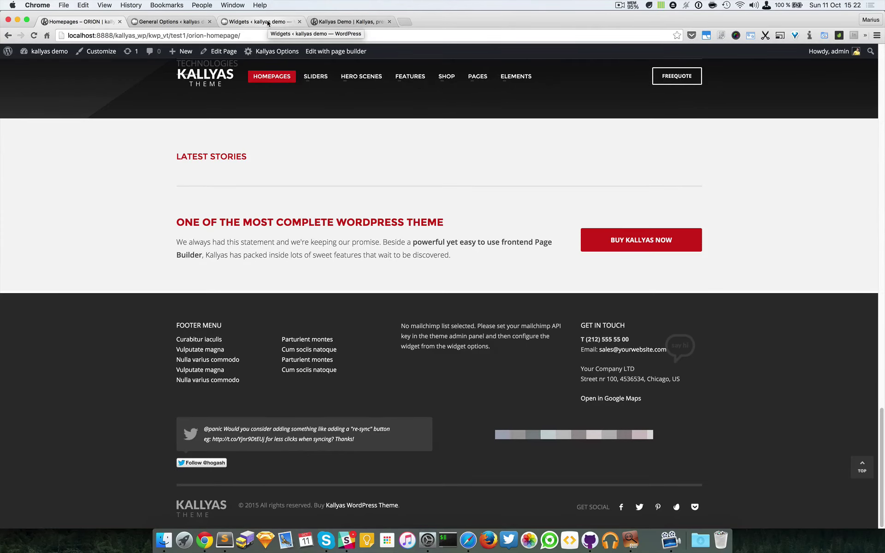
Step: Examine the Like, Tweet, +1 and Pin it share buttons in the Kallyas demo footer
left_click(351, 22)
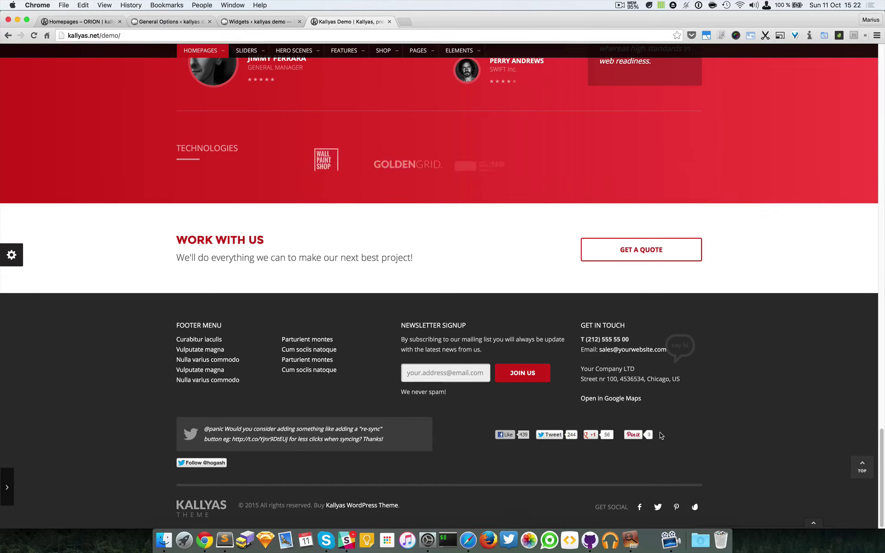
triple_click(619, 436)
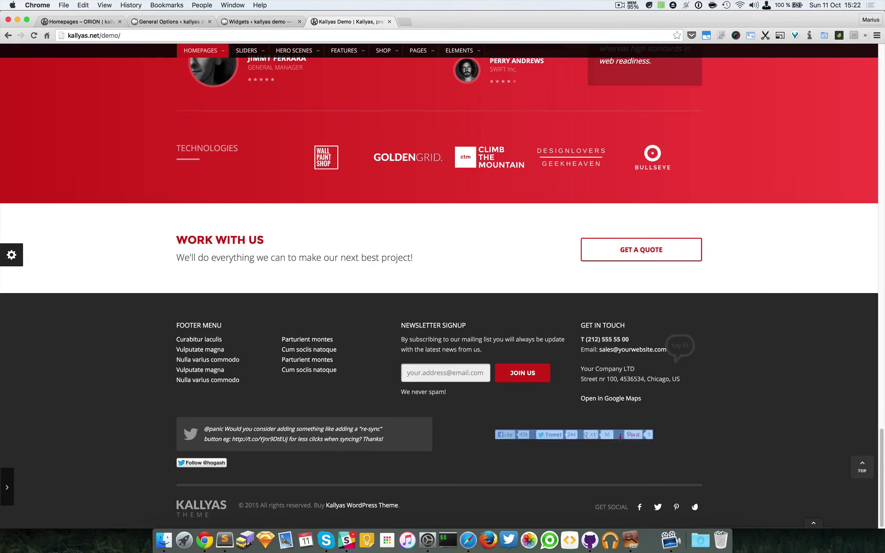
left_click(662, 449)
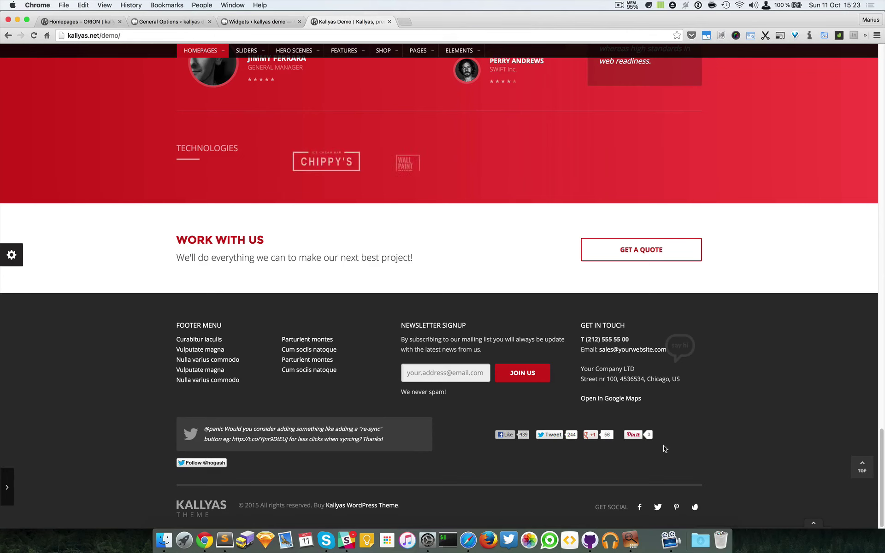
left_click_drag(662, 445, 538, 424)
left_click(539, 424)
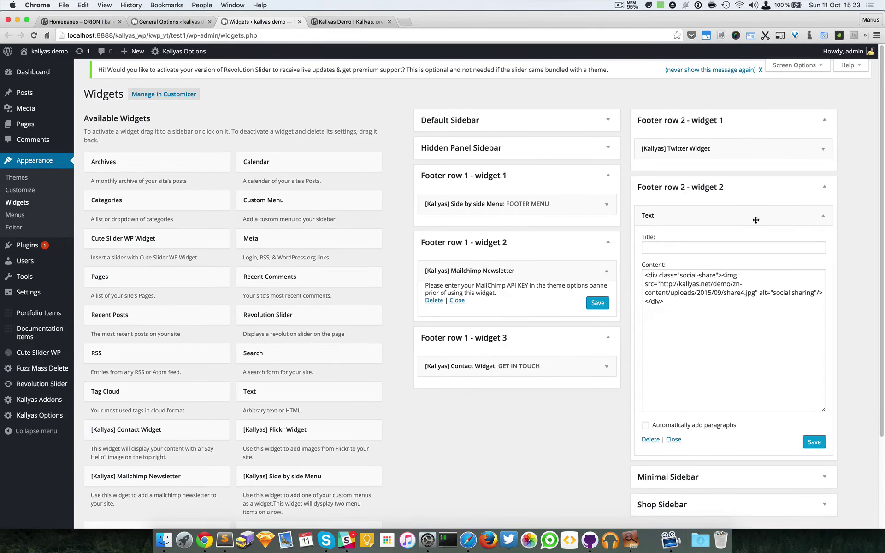
Step: Drag the [Kallyas] Social Buttons Widget into Footer row 2 - widget 2, above the Text widget
left_click(824, 217)
scroll(269, 332, "down", 1)
scroll(268, 333, "down", 5)
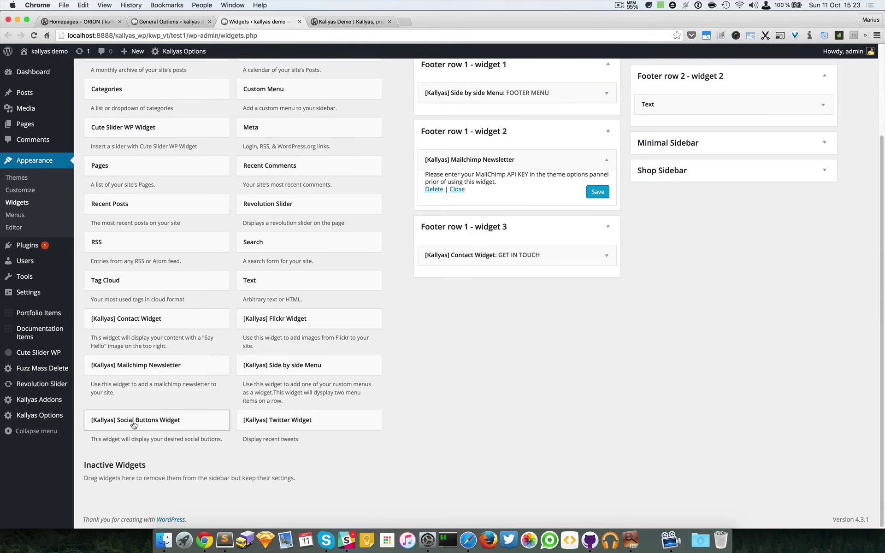
left_click_drag(153, 426, 715, 95)
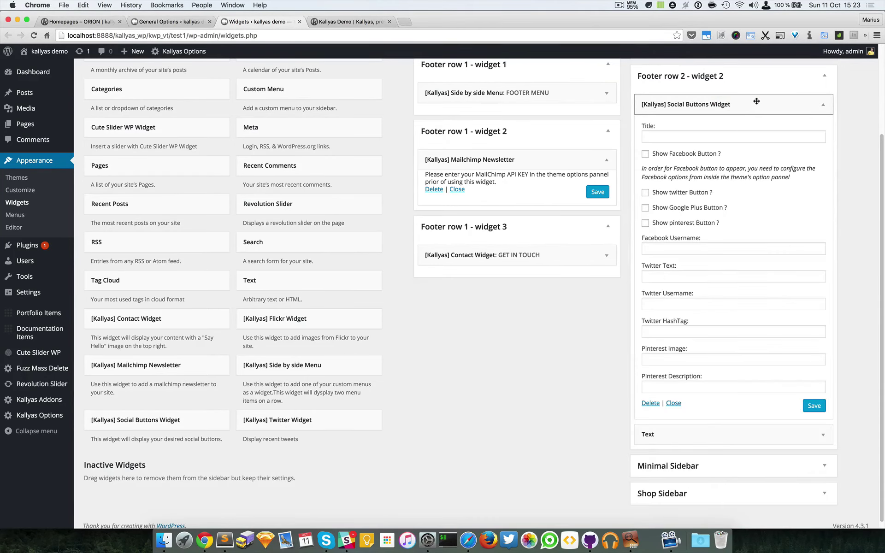
left_click(682, 137)
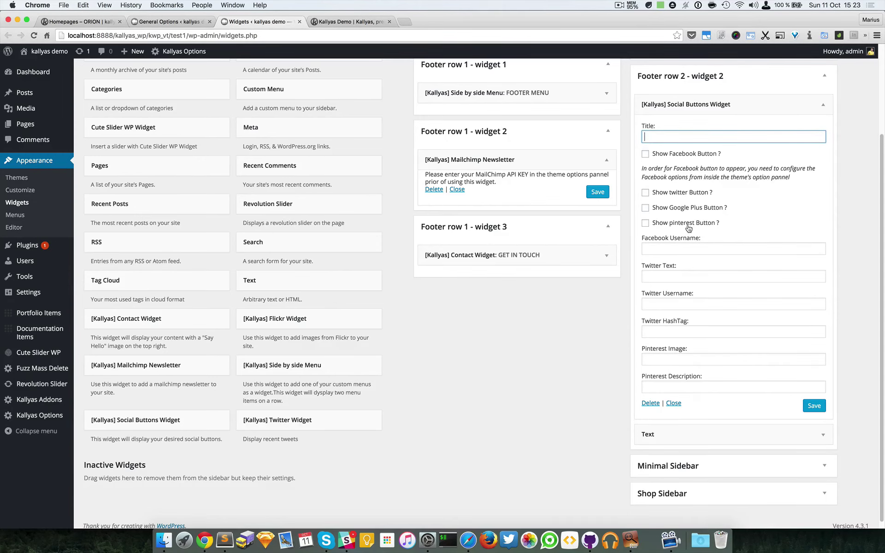
Step: Check the demo footer for comparison, then collapse the Social Buttons Widget's form
left_click(360, 22)
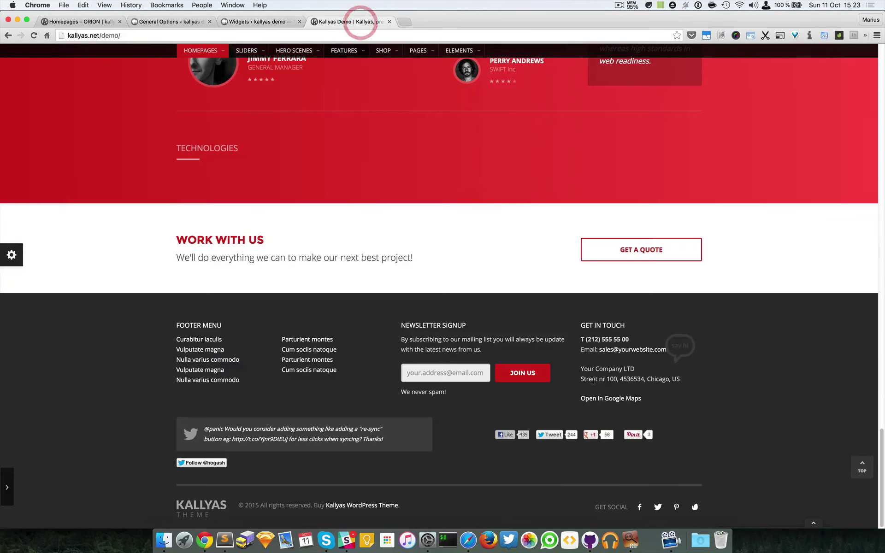
left_click(272, 22)
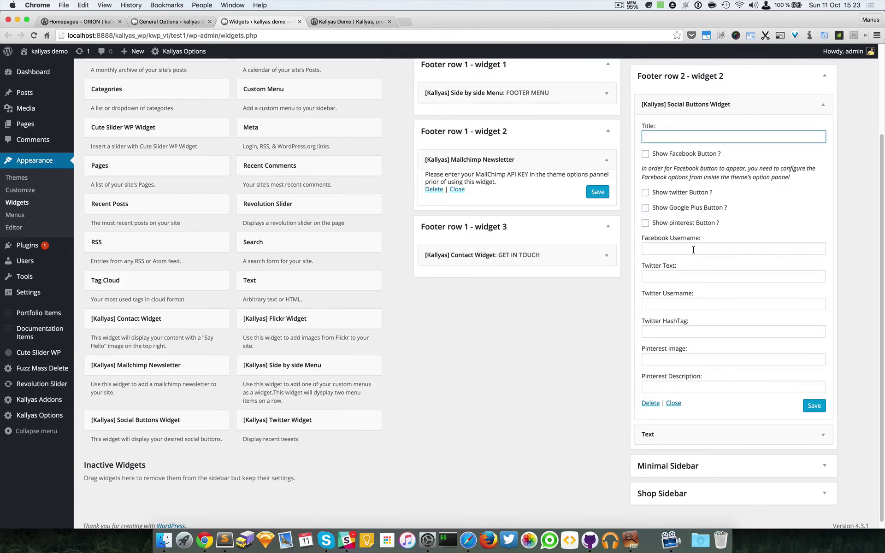
left_click(823, 105)
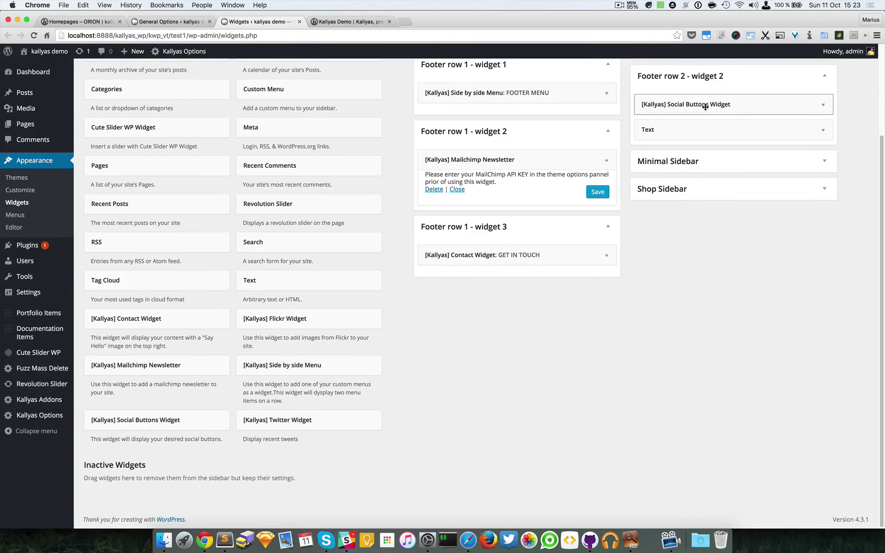
Step: Study the demo footer's Get in Touch and Twitter widget text alongside its share buttons
left_click(351, 21)
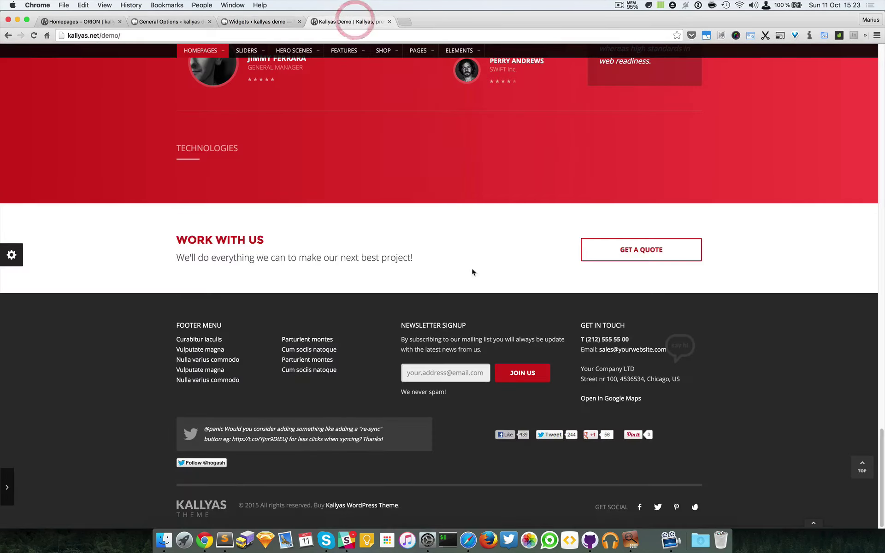
left_click(731, 439)
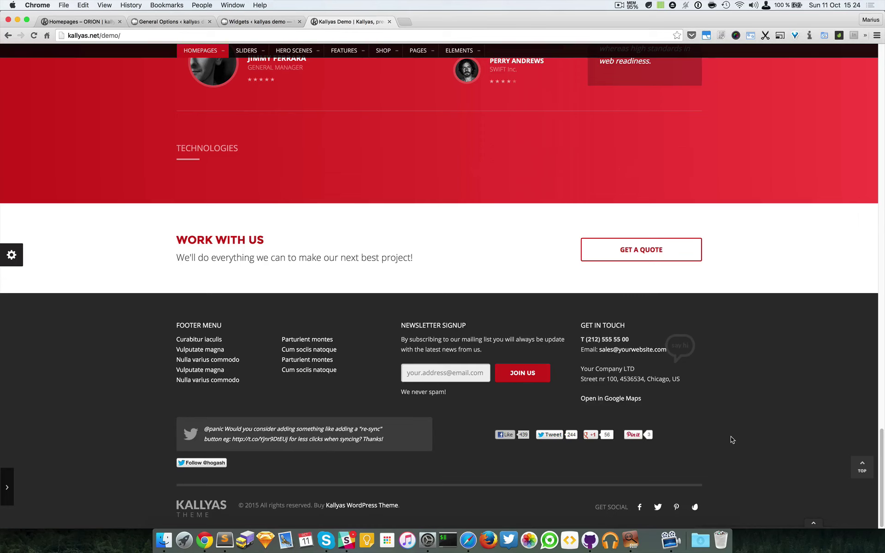
left_click_drag(731, 436, 373, 397)
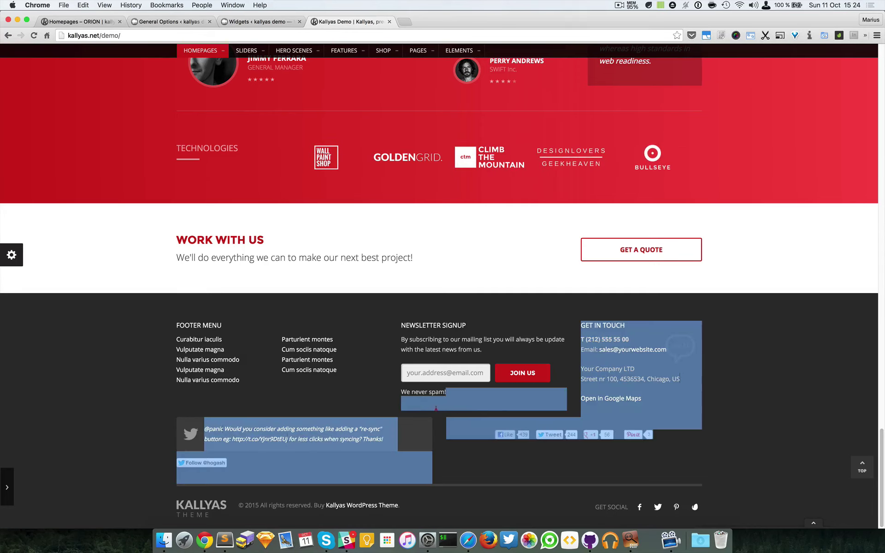
left_click(115, 375)
left_click(689, 437)
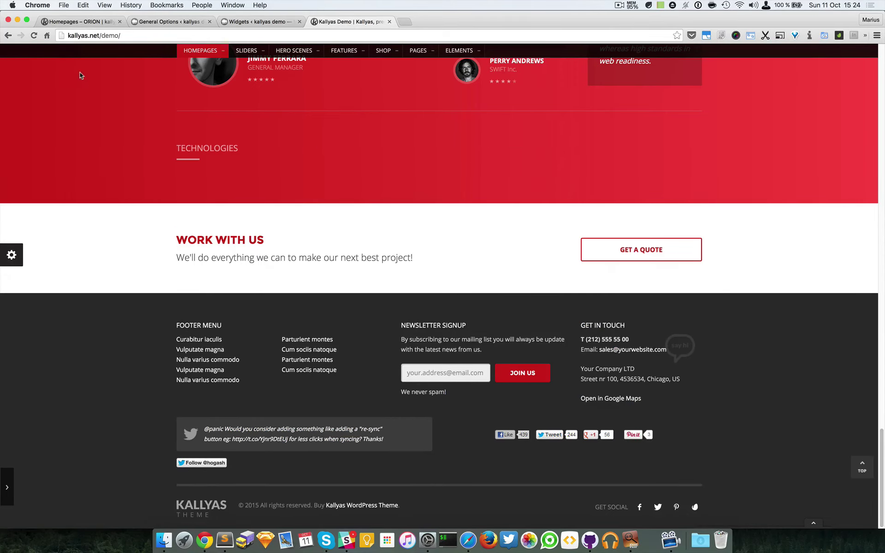
Step: Review the Kallyas footer options: Row 1 at three columns, Row 2 at two
left_click(163, 22)
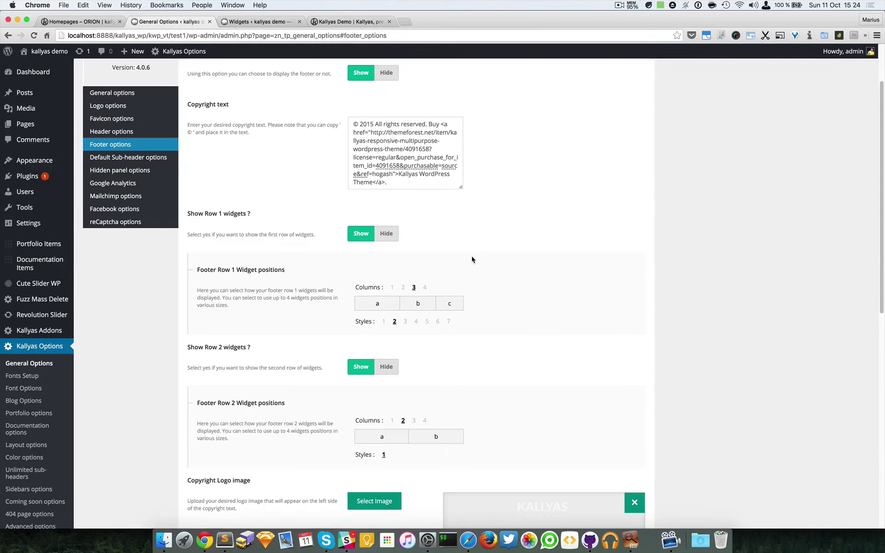
scroll(472, 260, "down", 3)
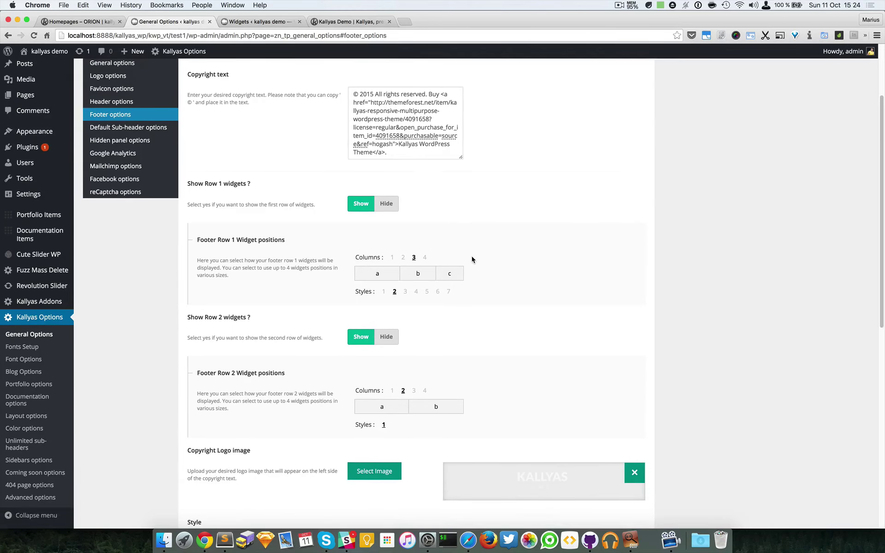